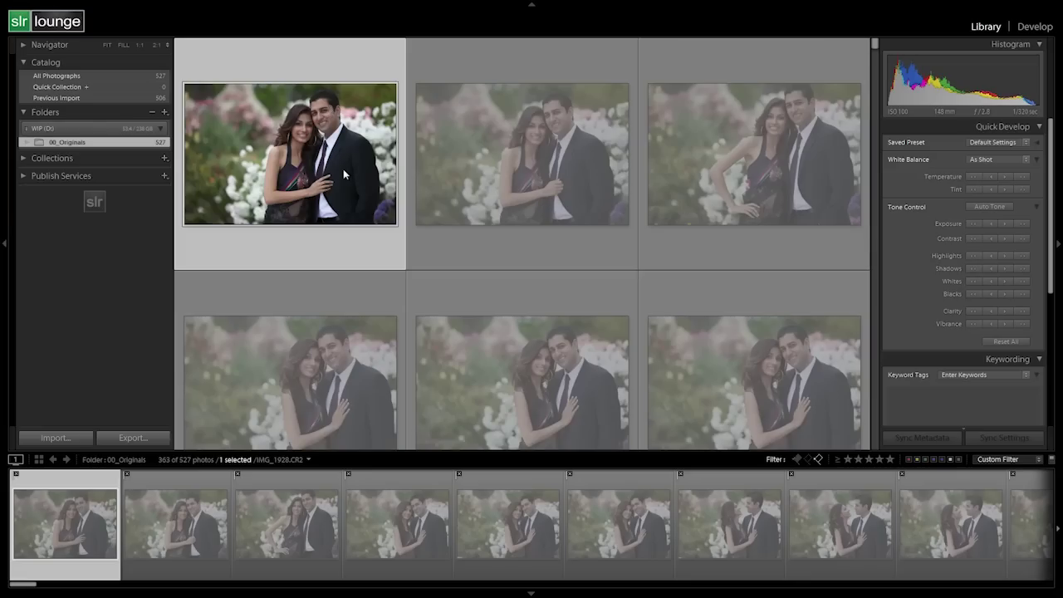
Step: Open the 2012.05.30 - LR4 Workflow DVD Catalog folder on WIP (D:) and snap it right beside Lightroom
key("super")
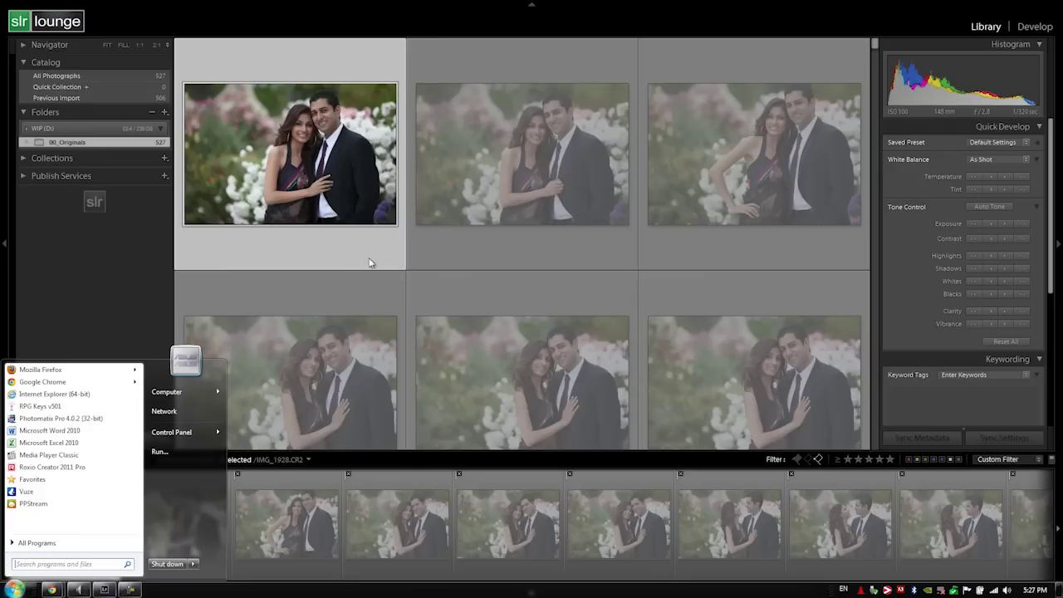
mouse_move(179, 391)
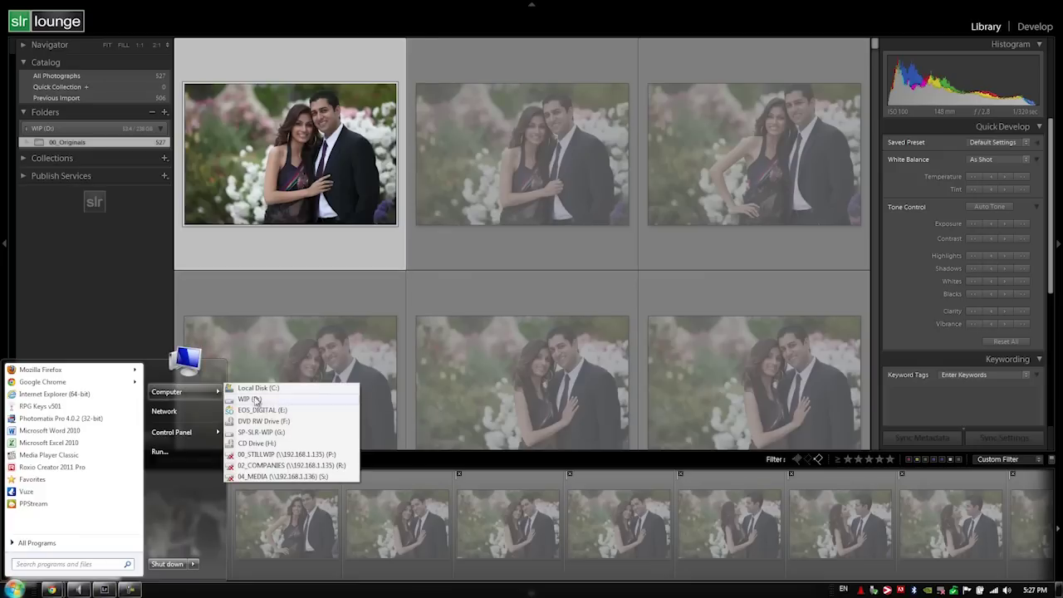
left_click(250, 398)
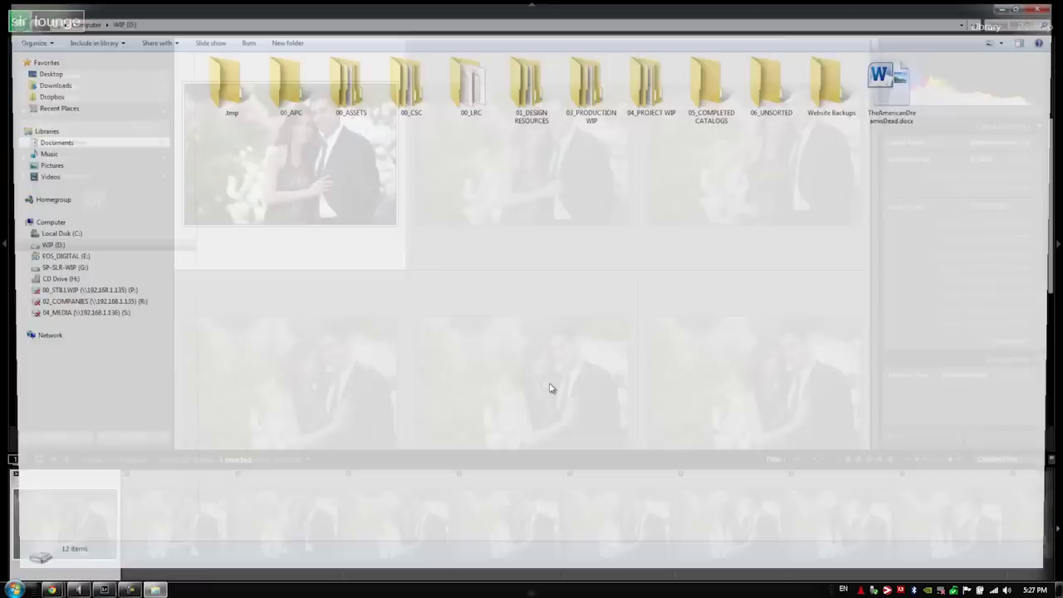
left_click(654, 96)
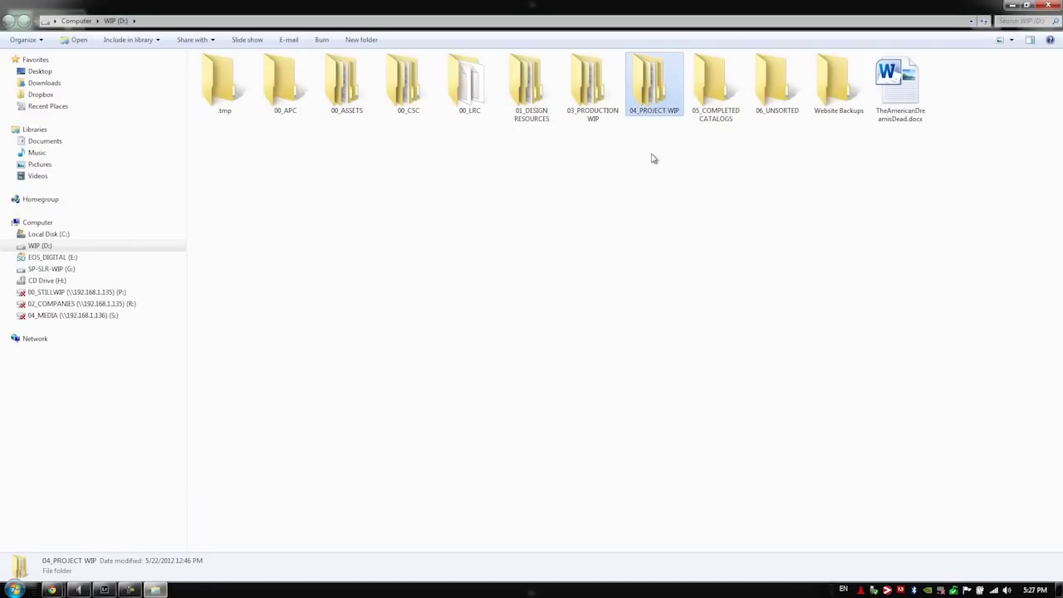
double_click(610, 98)
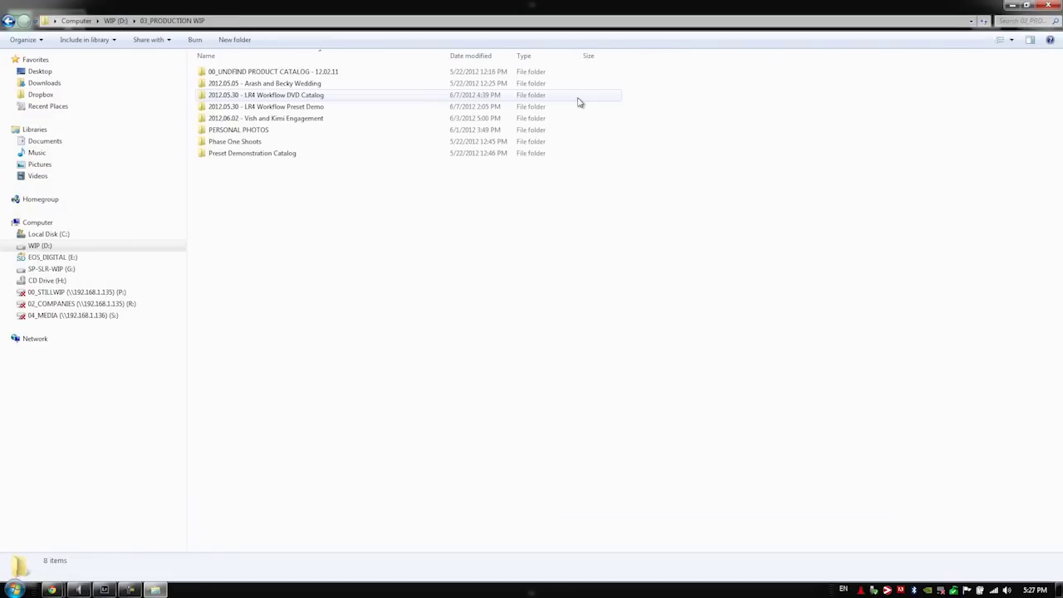
double_click(315, 95)
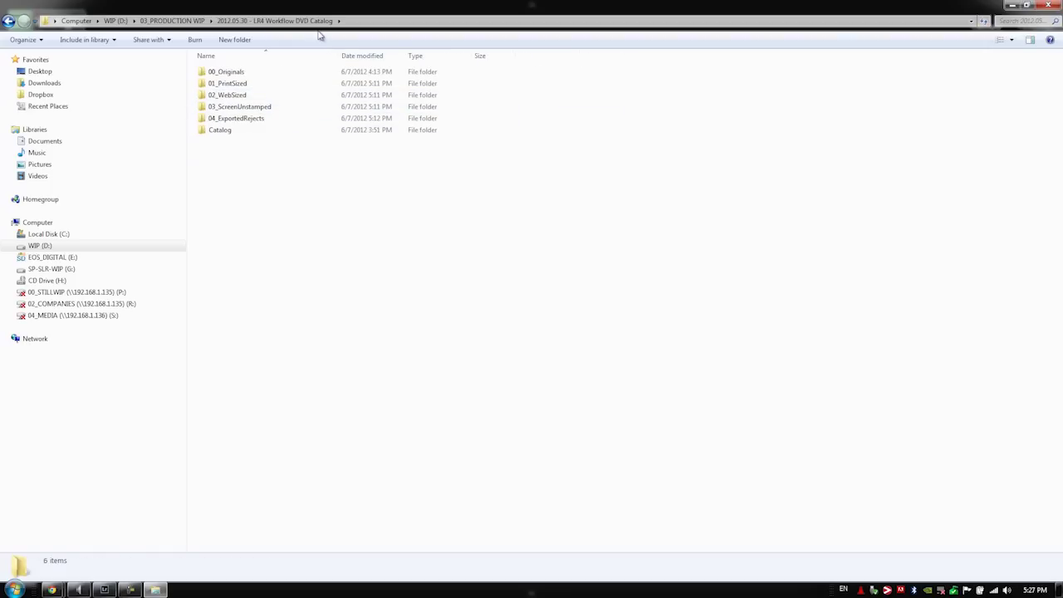
key("super+Right")
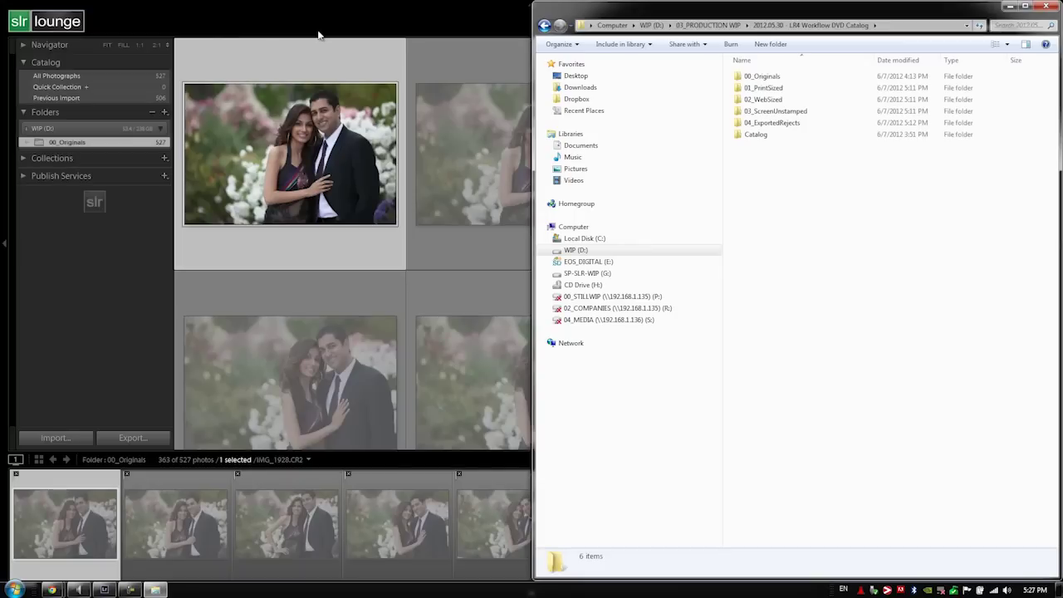
Step: Open 01_PrintSized and compare its 163 JPEGs with Lightroom's Flagged filter showing 163 of 527
double_click(768, 88)
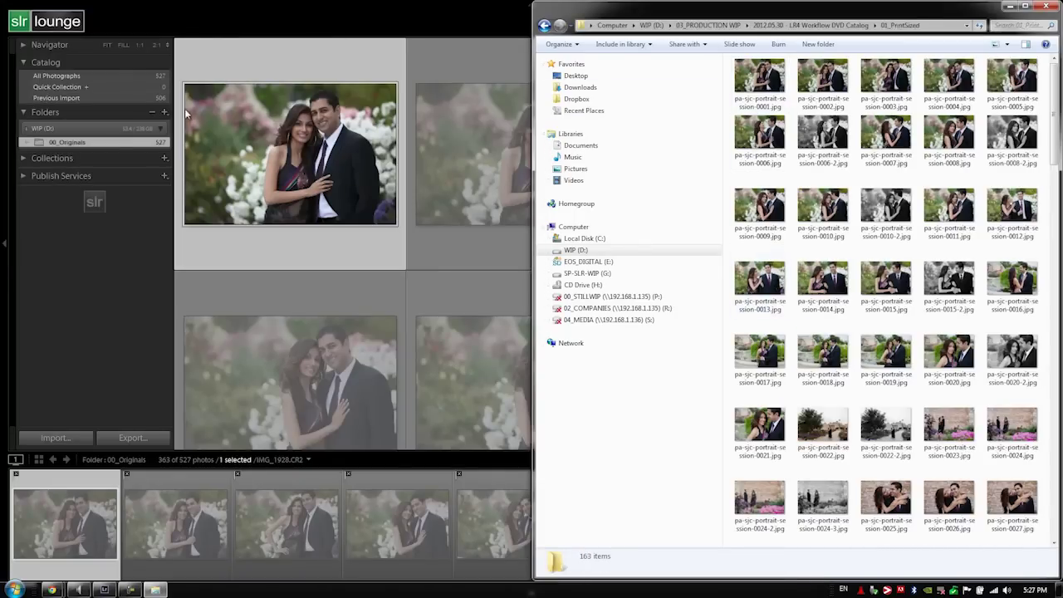
left_click(303, 183)
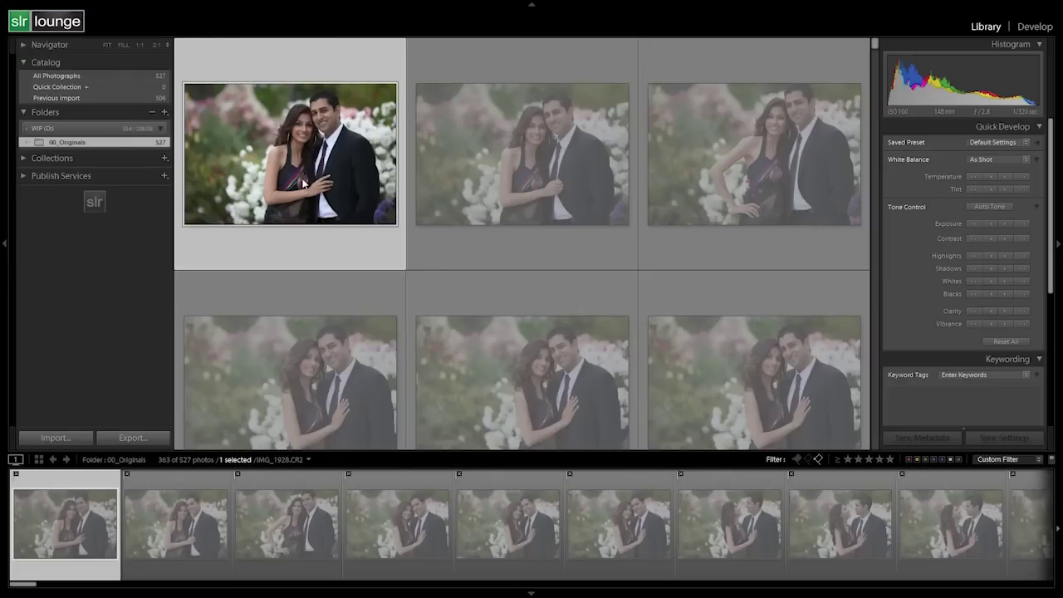
left_click(818, 458)
left_click(795, 458)
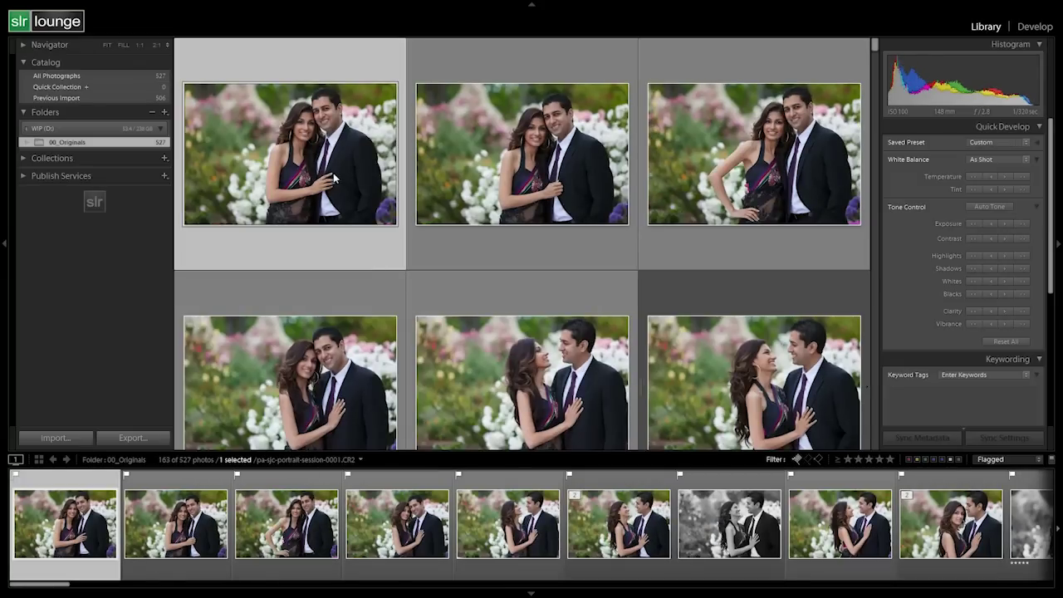
key("alt+Tab")
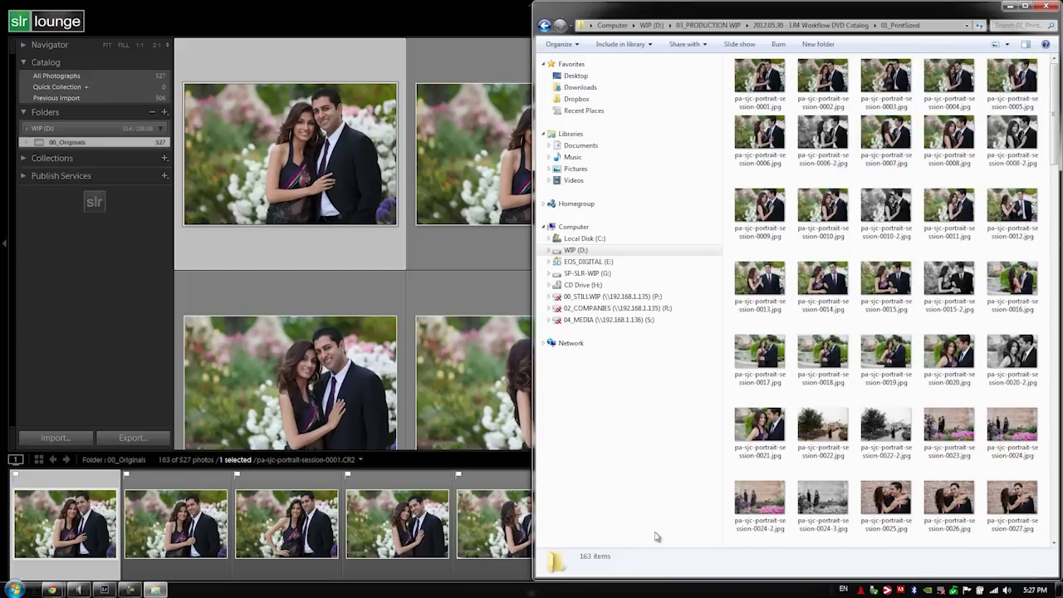
left_click(825, 208)
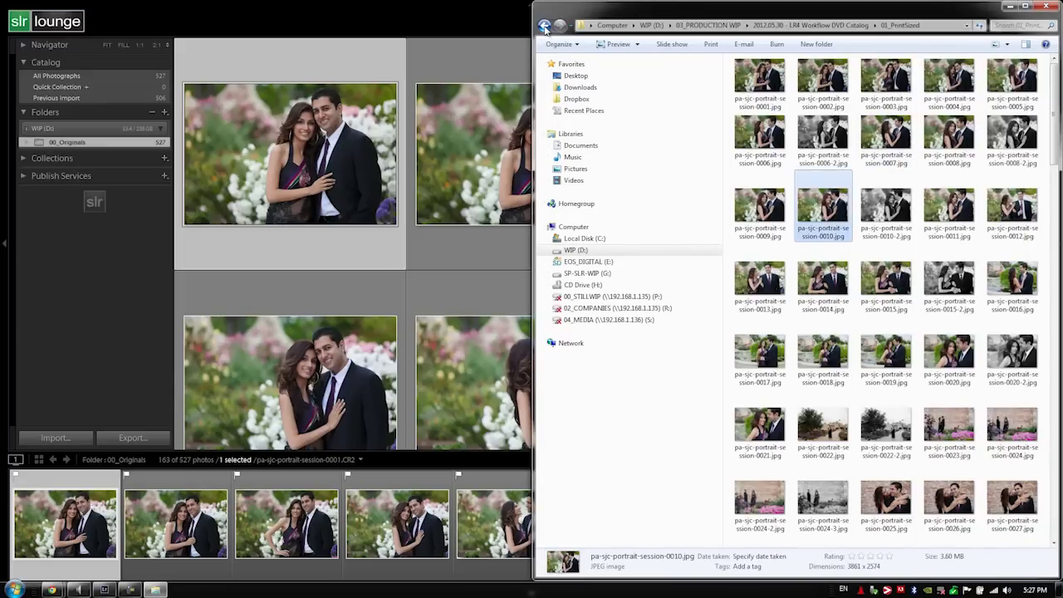
Step: Open 02_WebSized and view its first web-sized image in Photo Viewer, then close it
left_click(544, 26)
double_click(783, 100)
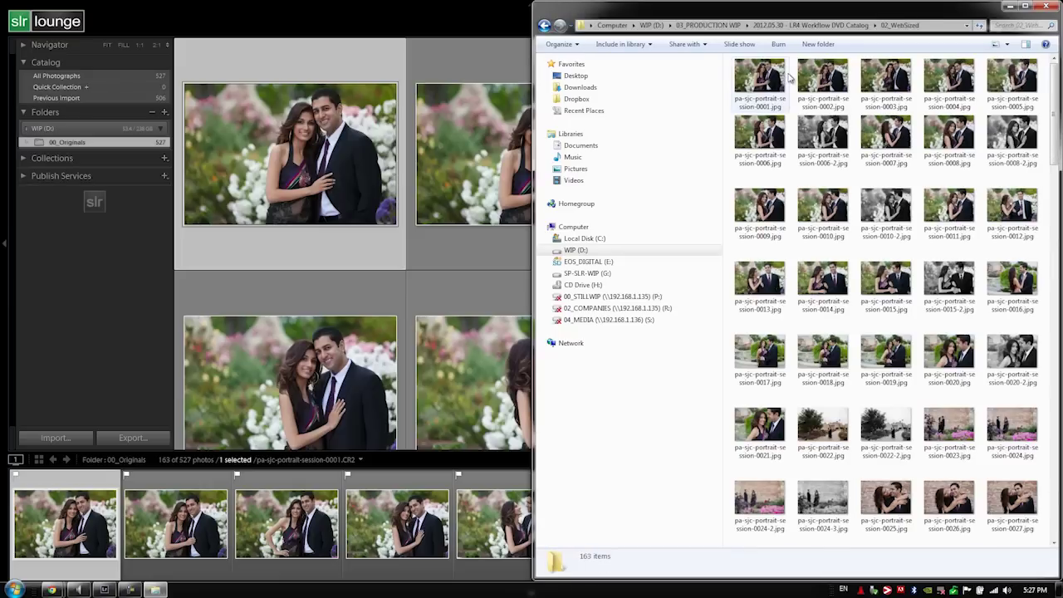
double_click(762, 83)
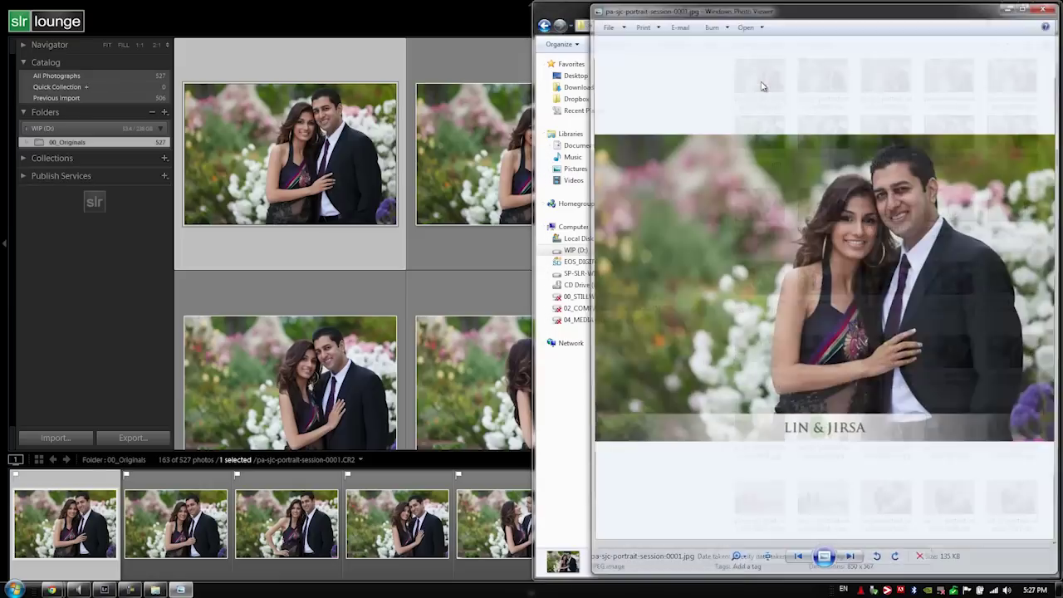
scroll(762, 87, "down", 5)
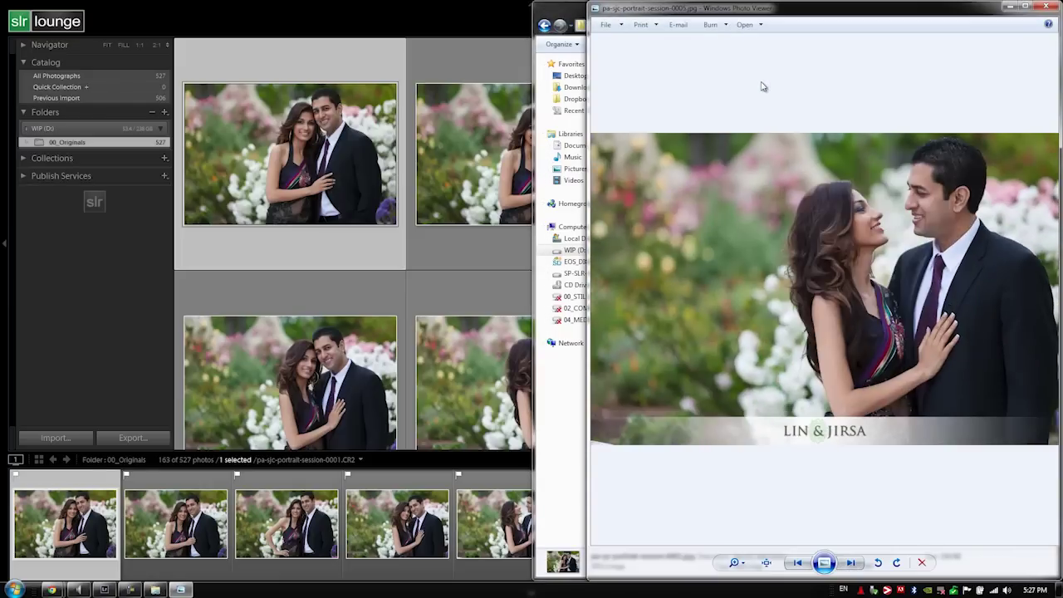
left_click(1045, 8)
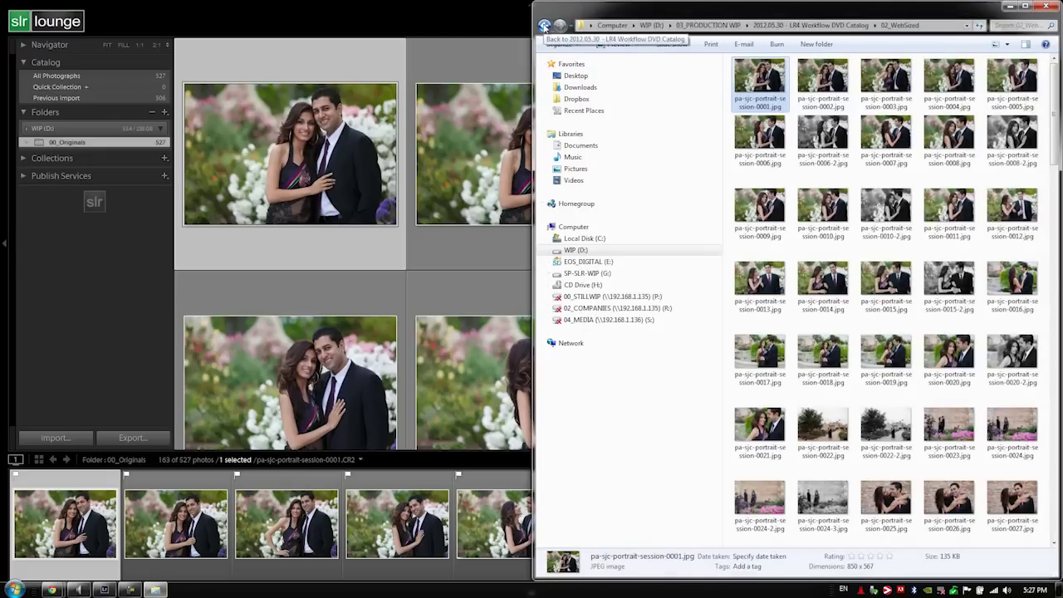
Step: Browse several 03_ScreenUnstamped images in a maximized Photo Viewer, then close it
left_click(544, 25)
double_click(813, 116)
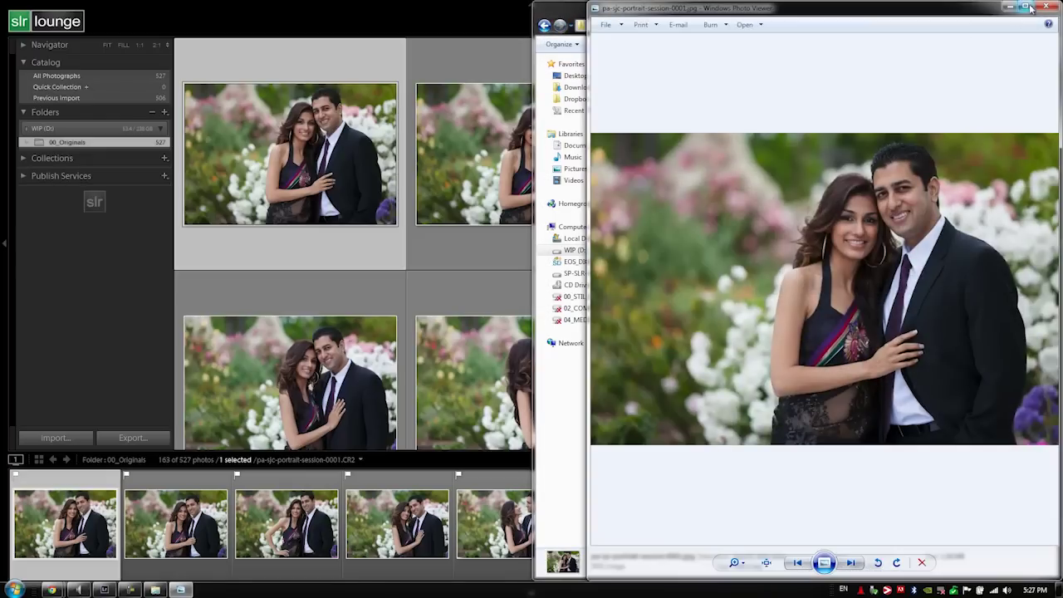
left_click(1027, 8)
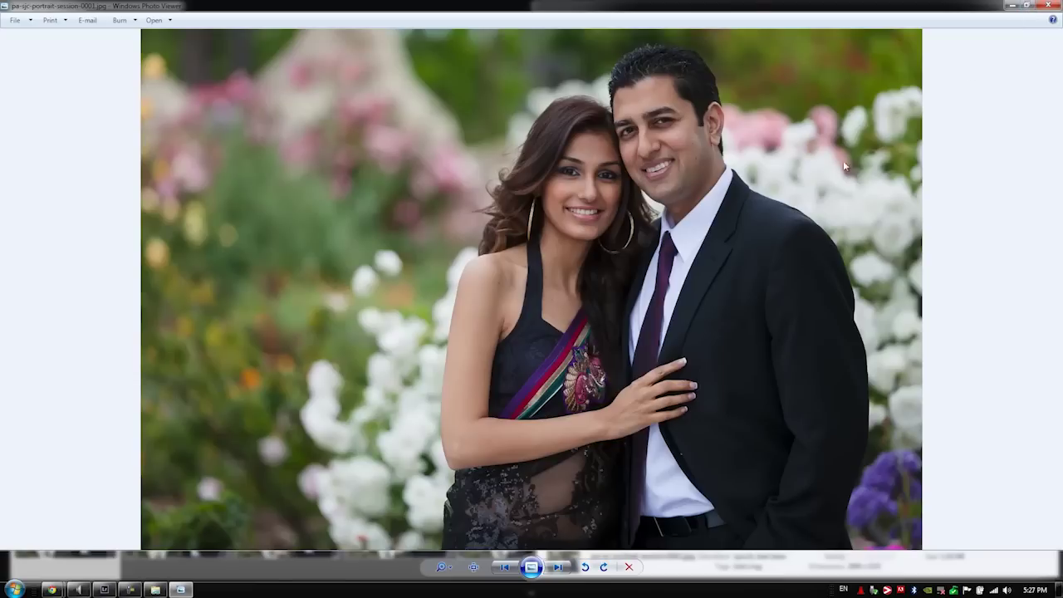
key("Right")
key("Right")
key("Right")
key("Right")
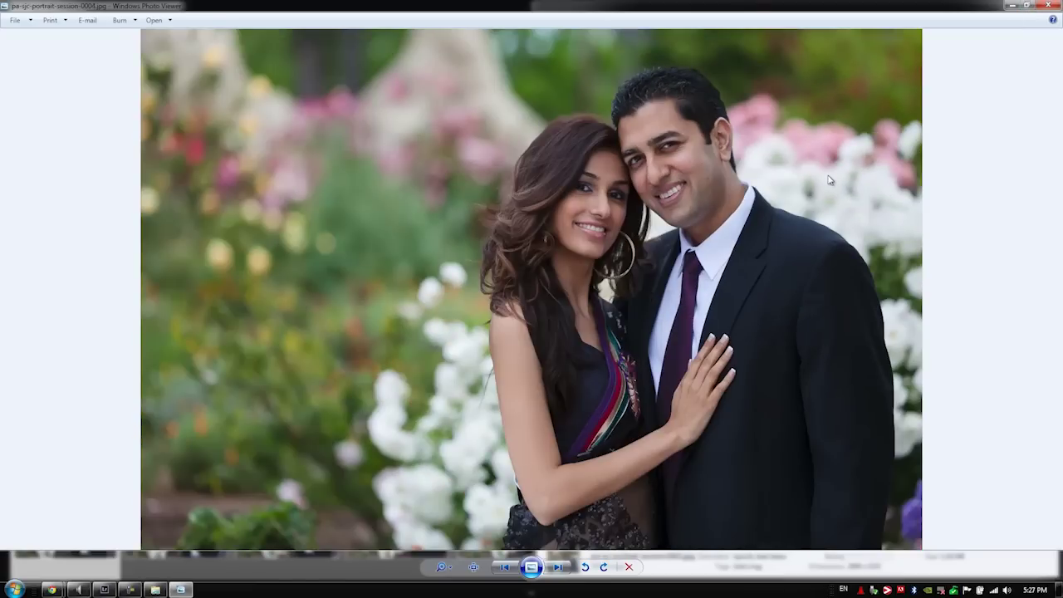
key("Right")
key("Right")
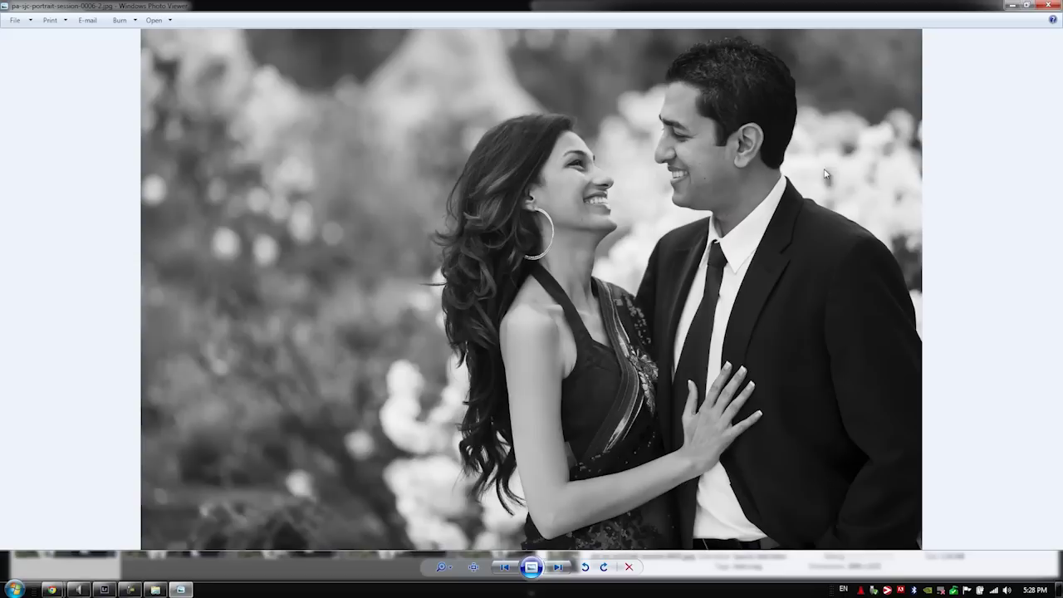
key("Right")
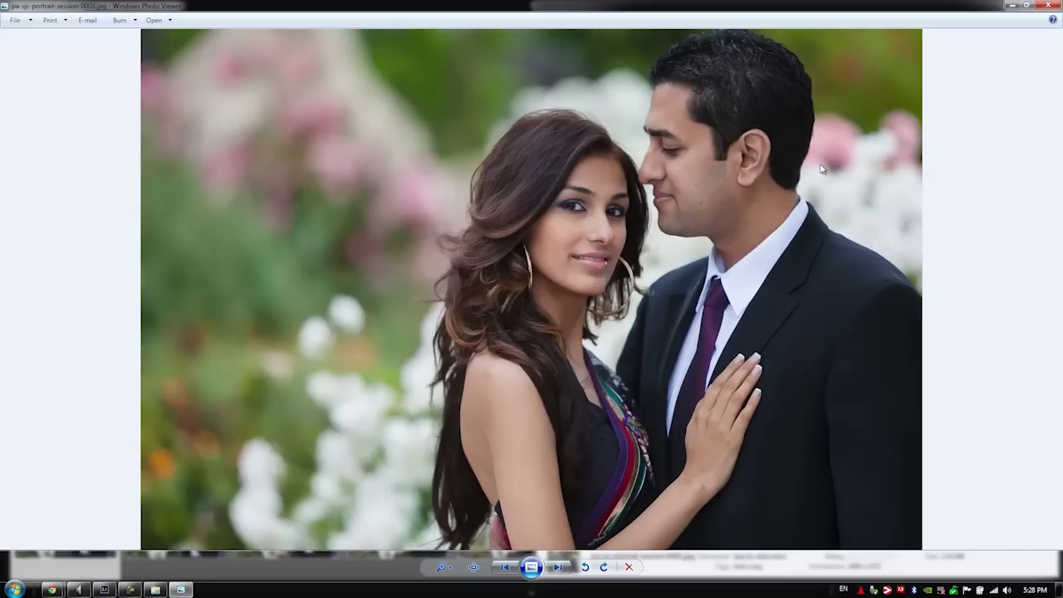
key("Right")
key("Right")
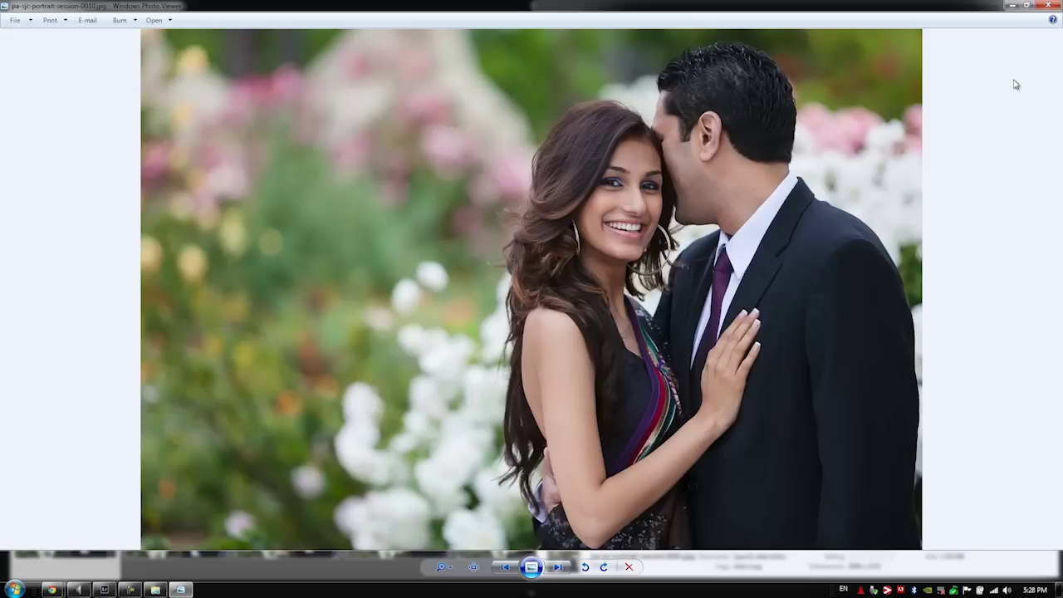
left_click(1047, 7)
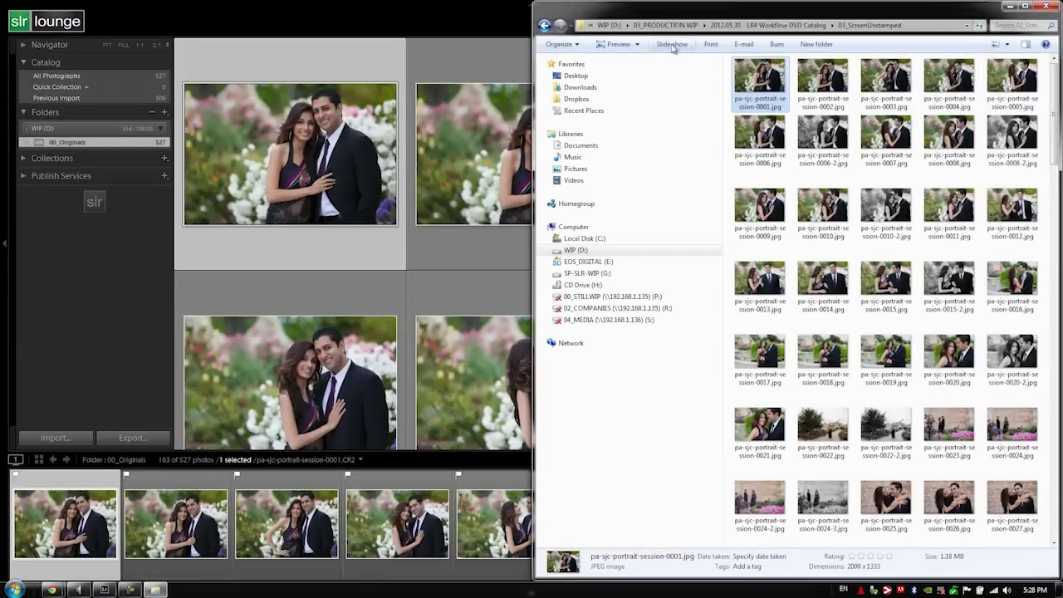
Step: Open 04_ExportedRejects and filter Lightroom to Rejected, showing 363 of 527 photos
left_click(544, 25)
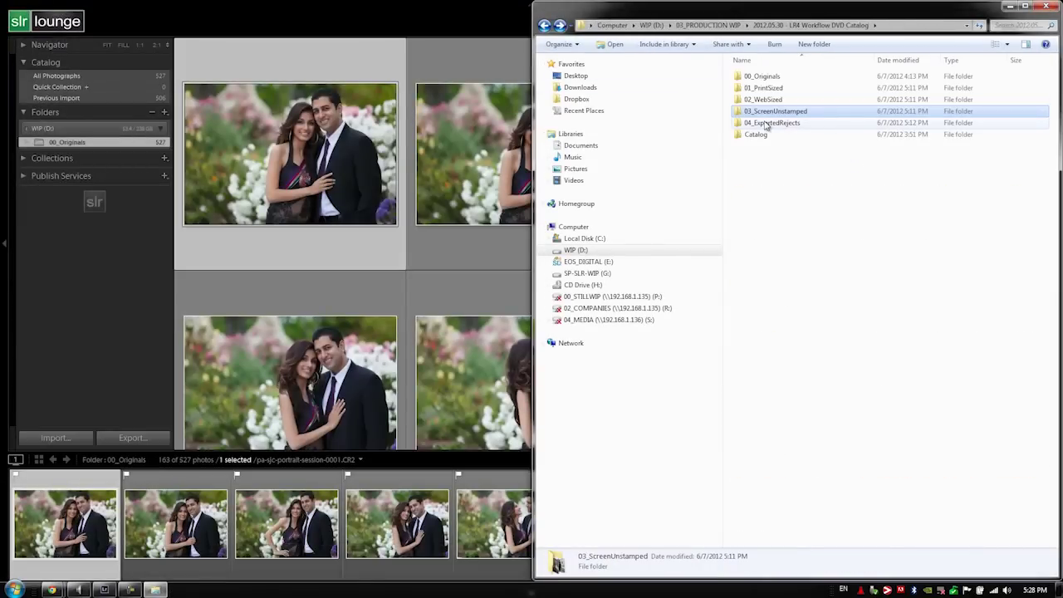
double_click(774, 122)
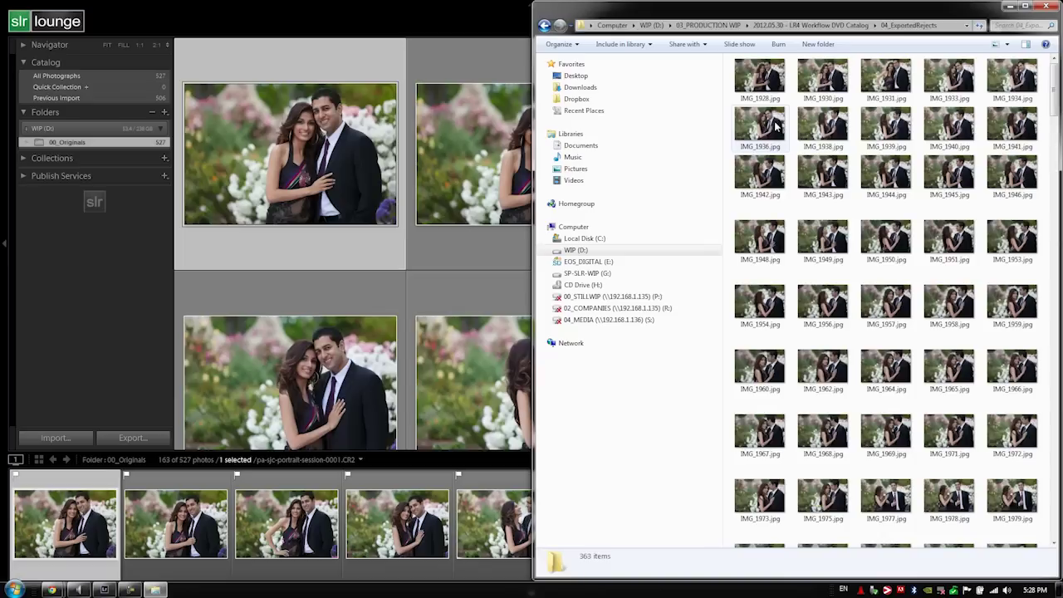
left_click(333, 167)
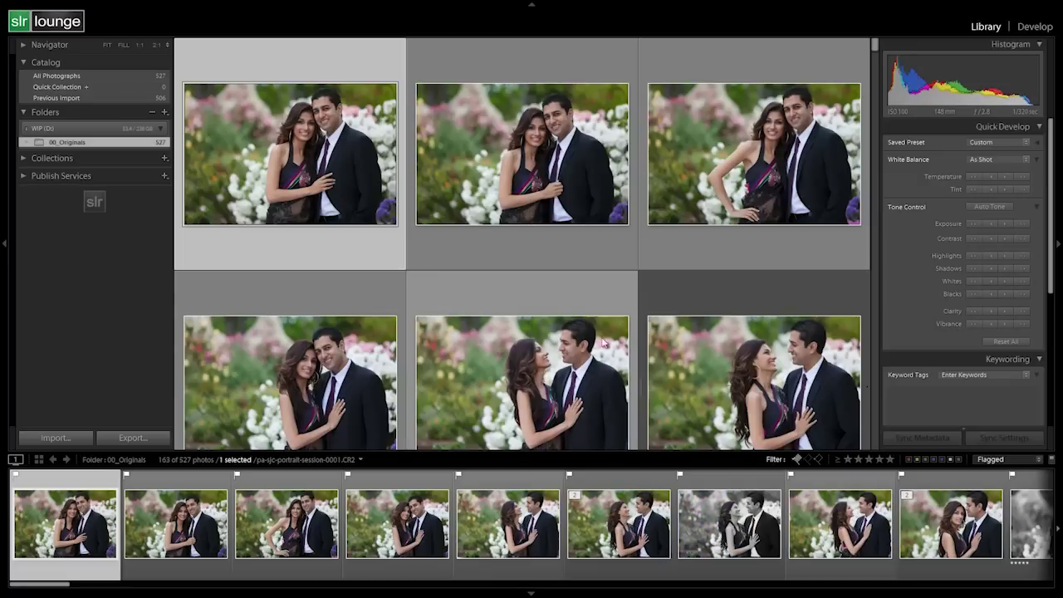
left_click(797, 460)
left_click(819, 459)
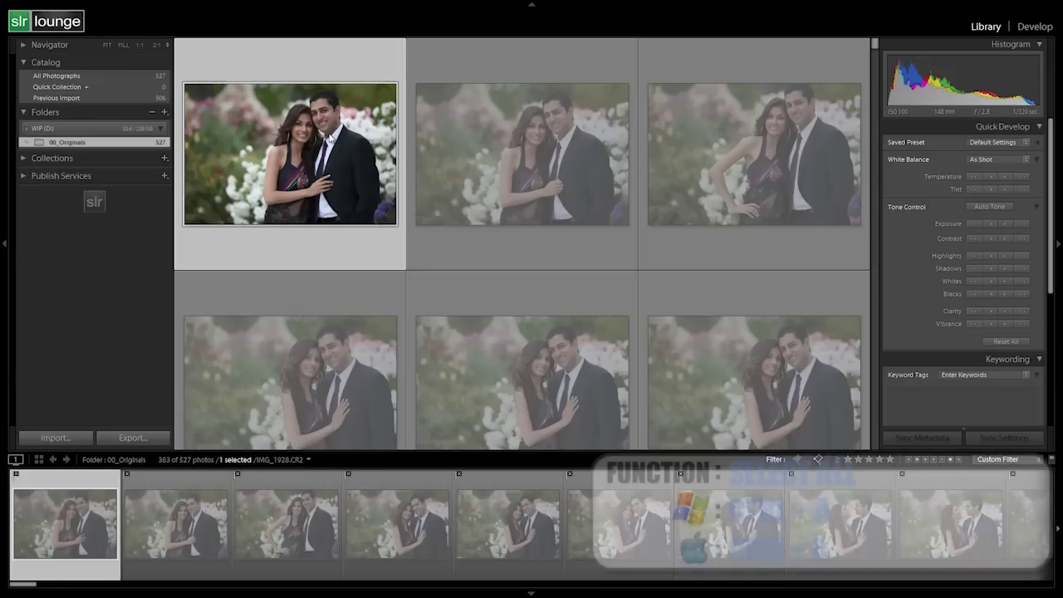
Step: Select all 363 rejected photos and delete them from disk, not just the catalog
key("ctrl+a")
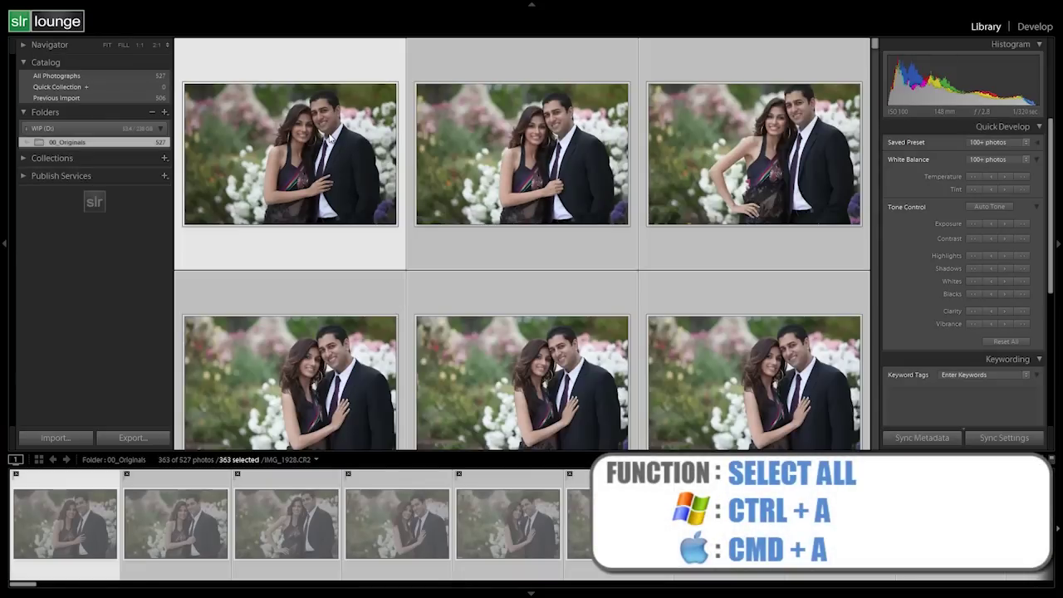
right_click(344, 116)
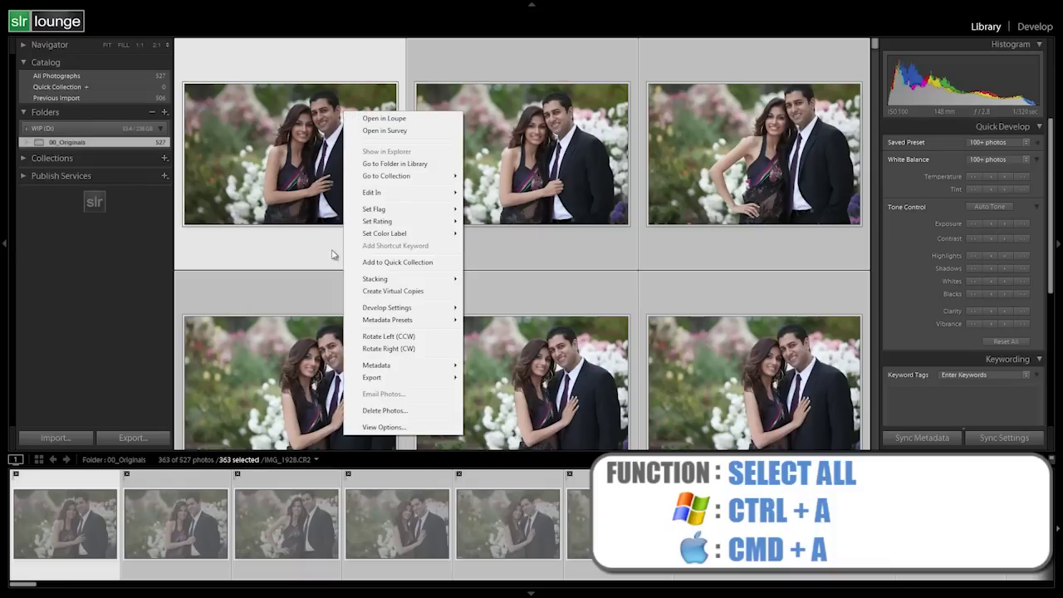
left_click(378, 411)
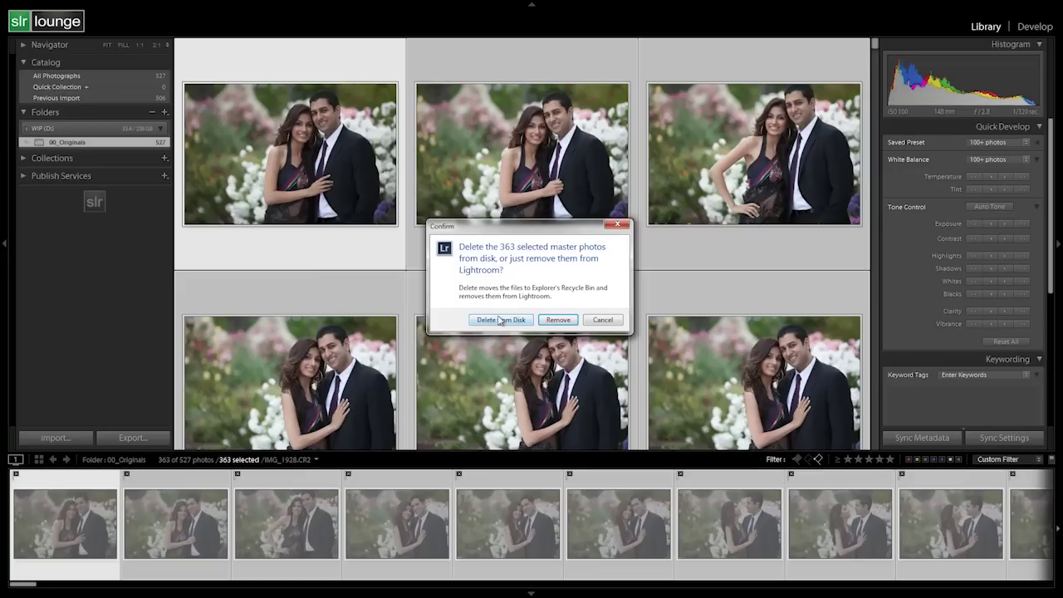
left_click(500, 320)
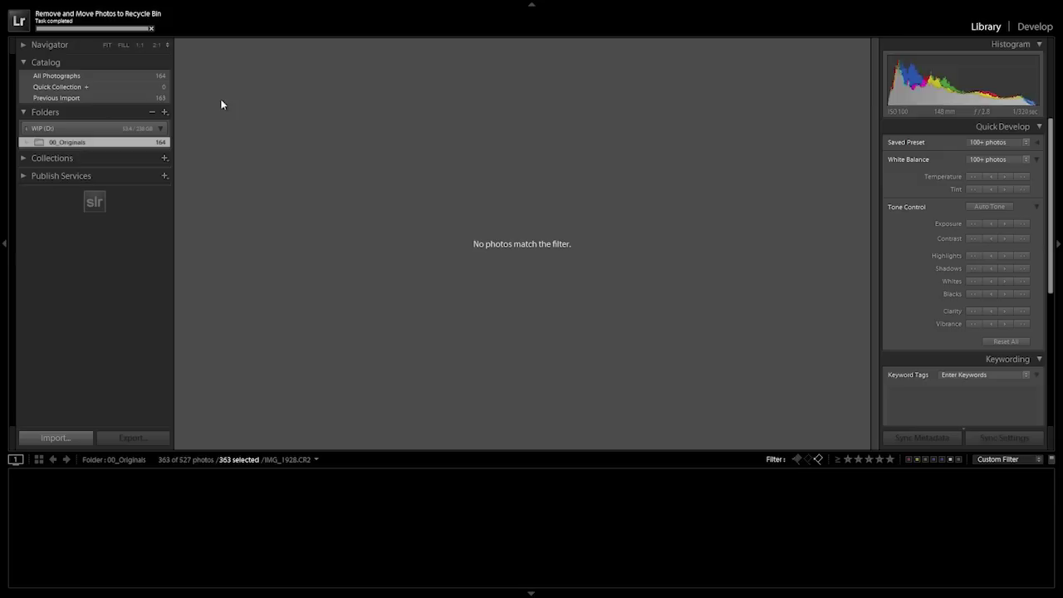
Step: Show All Photographs and scroll through the 164 remaining photos in the grid
left_click(144, 78)
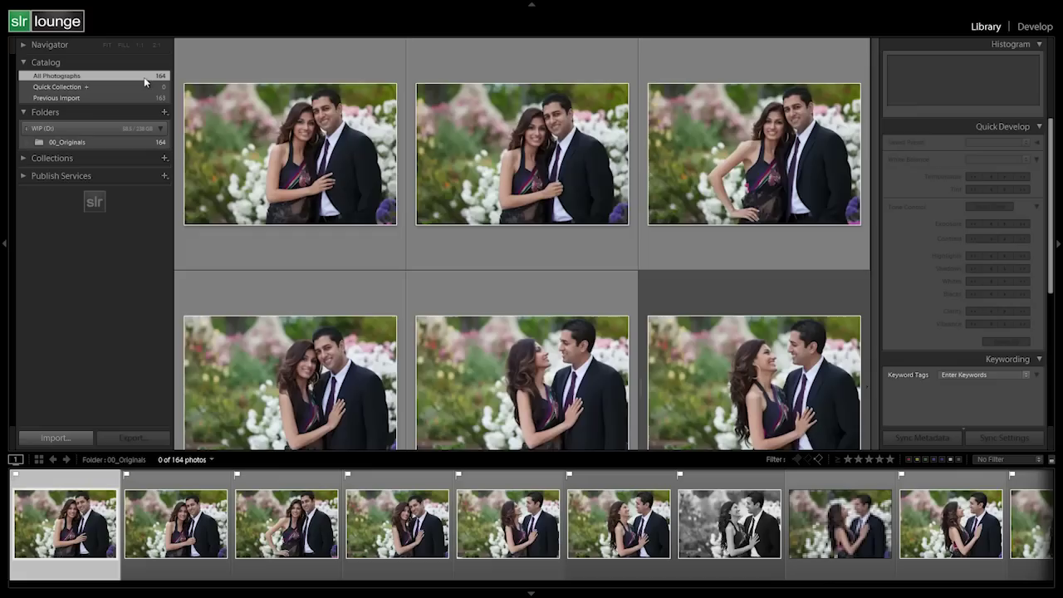
scroll(439, 257, "down", 3)
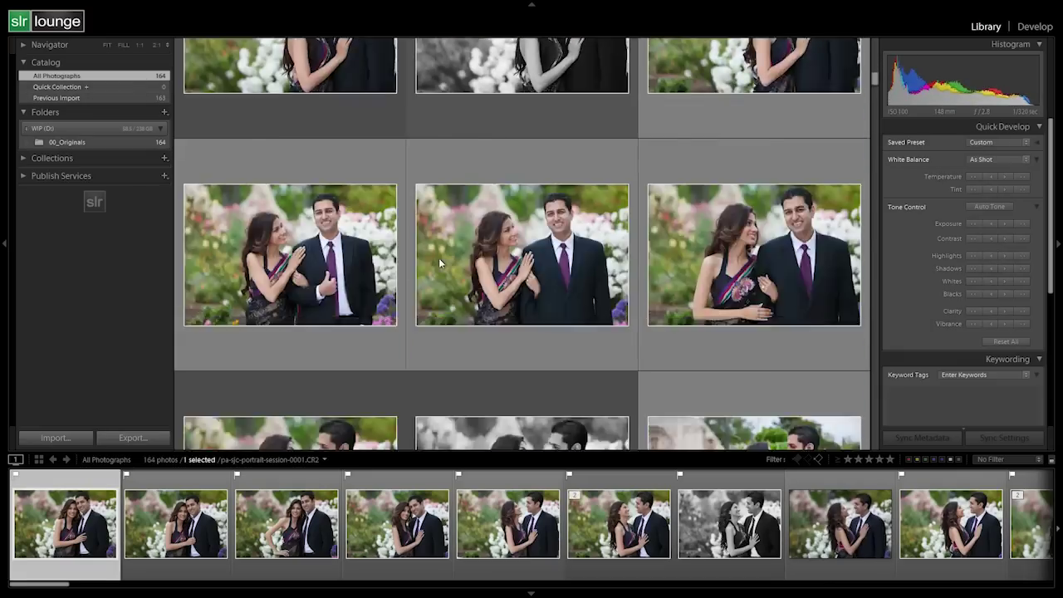
scroll(439, 257, "down", 20)
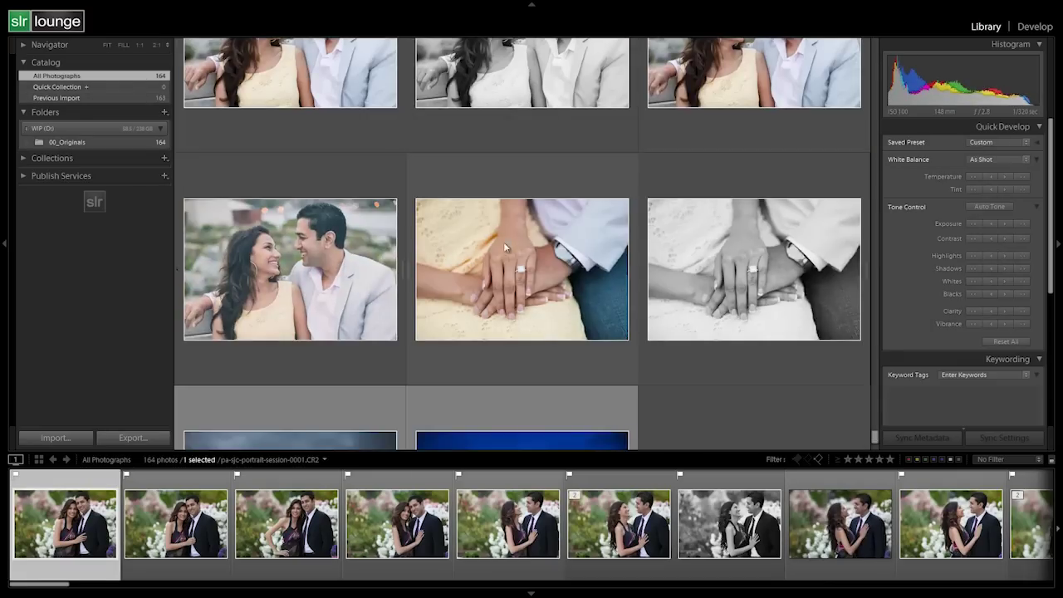
scroll(504, 241, "down", 1)
left_click(535, 273)
left_click(717, 277)
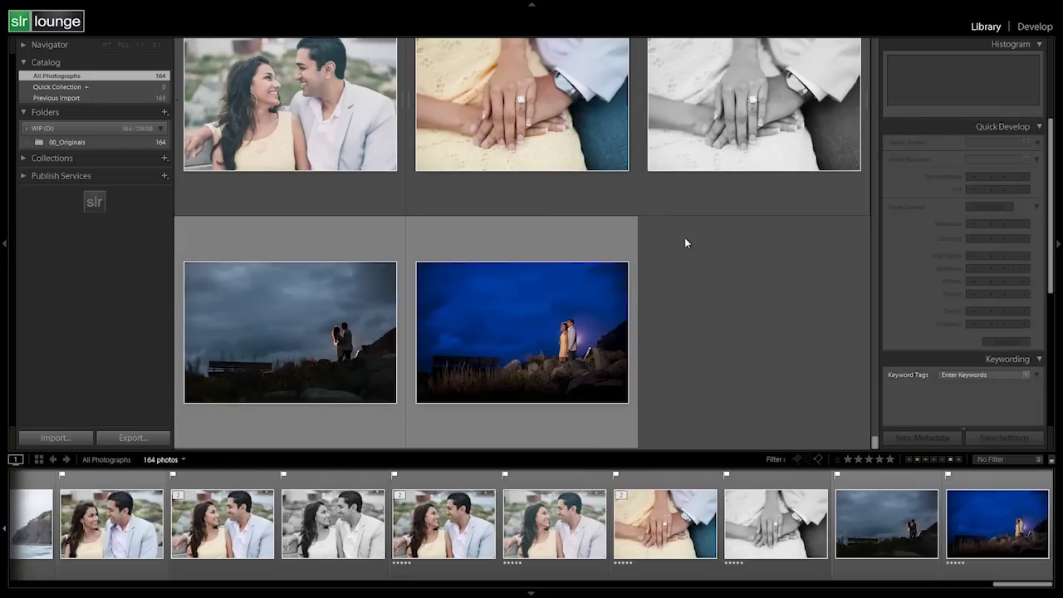
Step: Exit full screen, quit Lightroom skipping the catalog backup, and open 00_Originals in Explorer
key("shift+f")
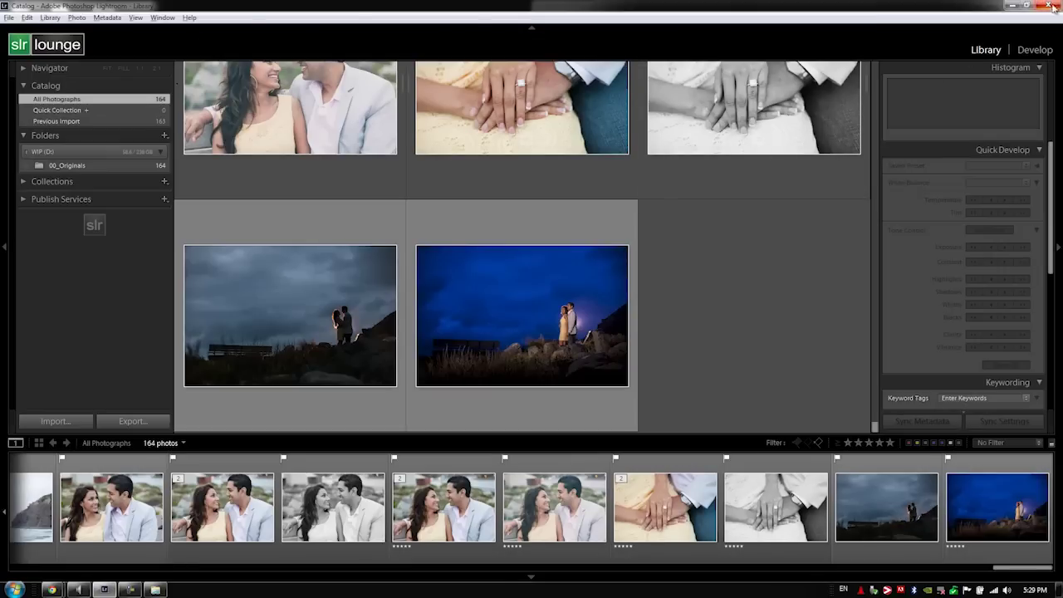
left_click(1056, 6)
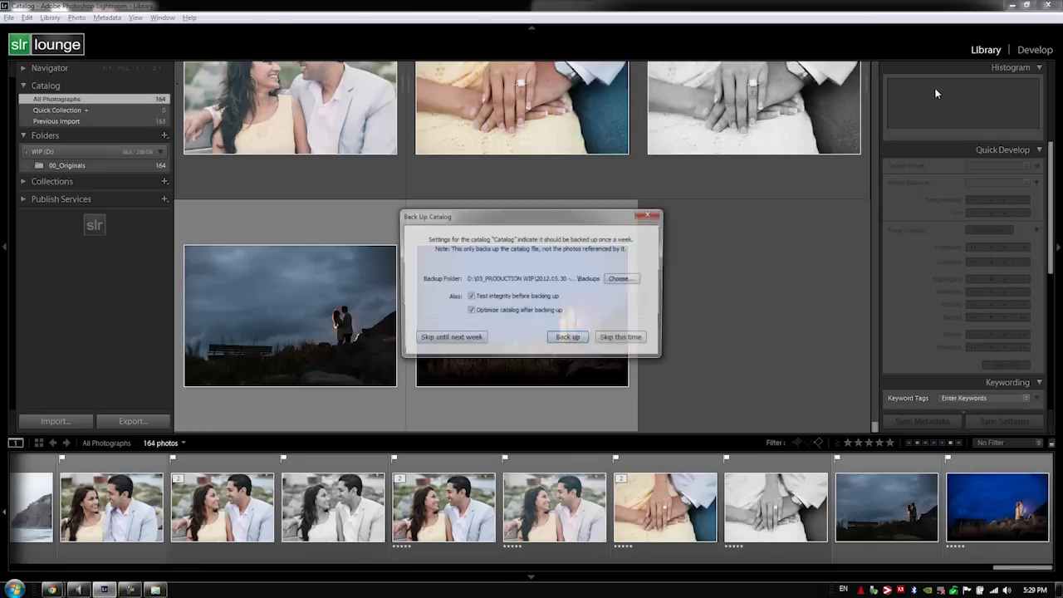
left_click(639, 340)
left_click(822, 230)
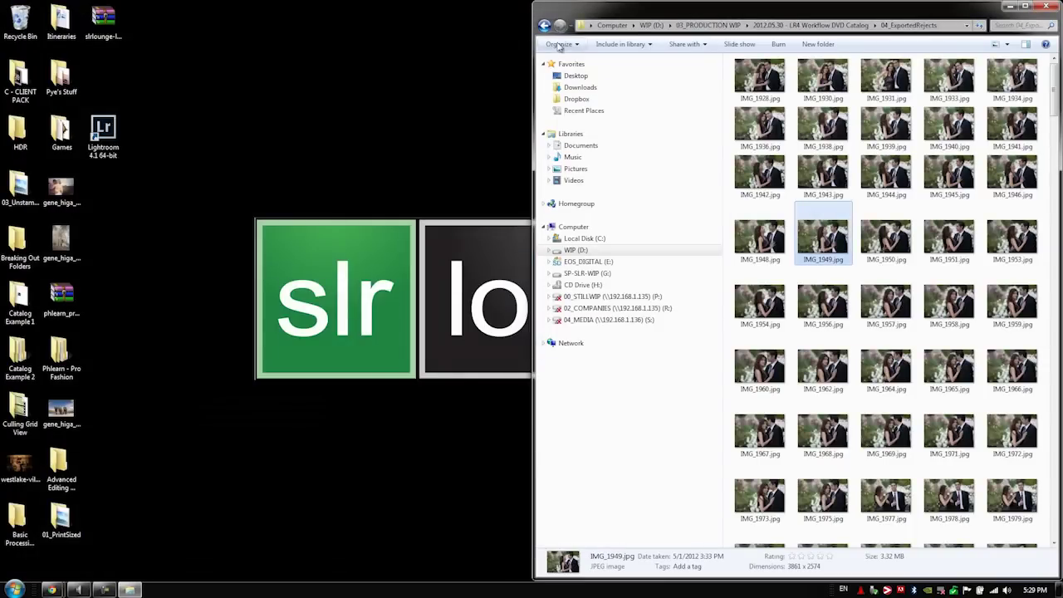
left_click(544, 25)
double_click(779, 77)
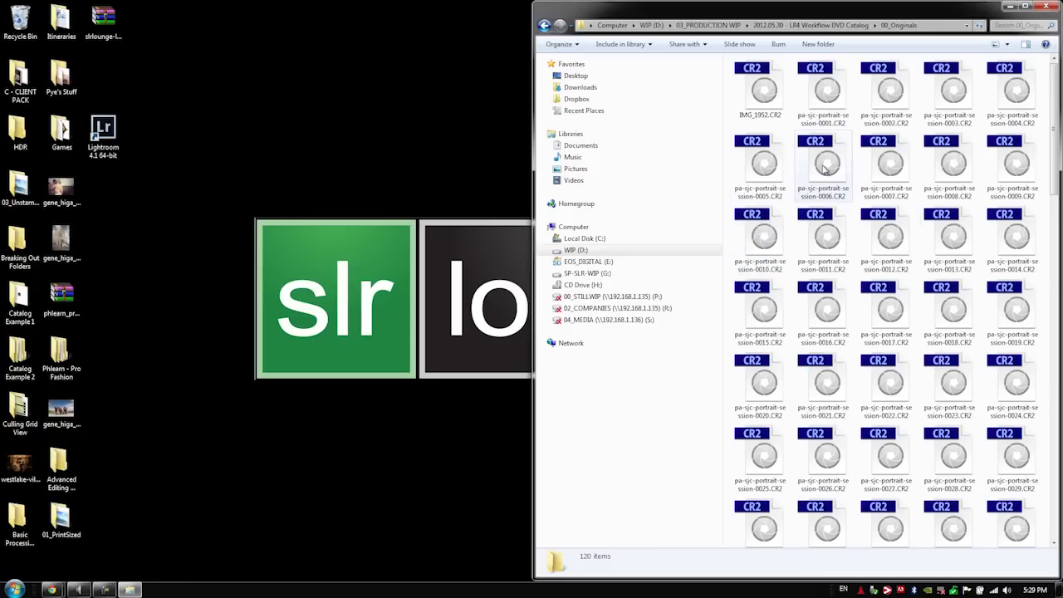
Step: Return to the project folder, open 04_ExportedRejects and select its first image
left_click(544, 26)
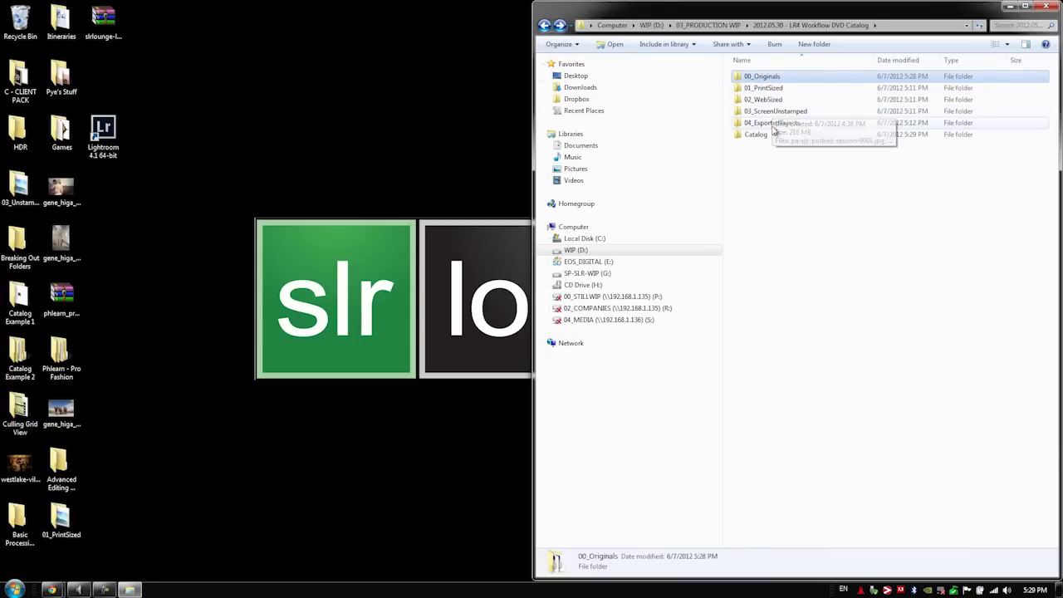
double_click(772, 123)
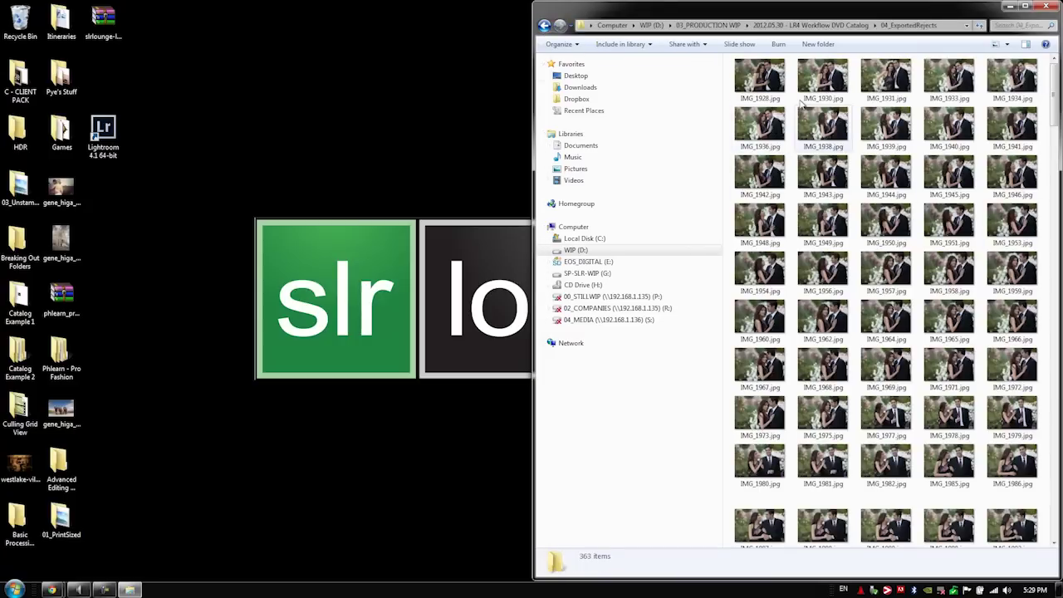
left_click(780, 75)
double_click(758, 76)
key("Right")
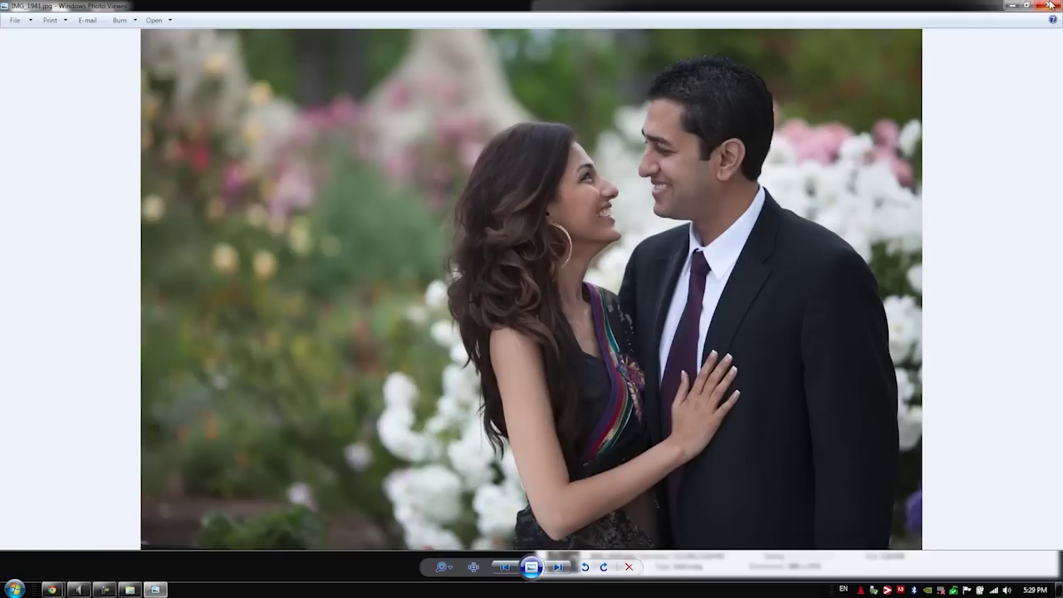
key("Right")
key("Right")
key("Right")
key("Right")
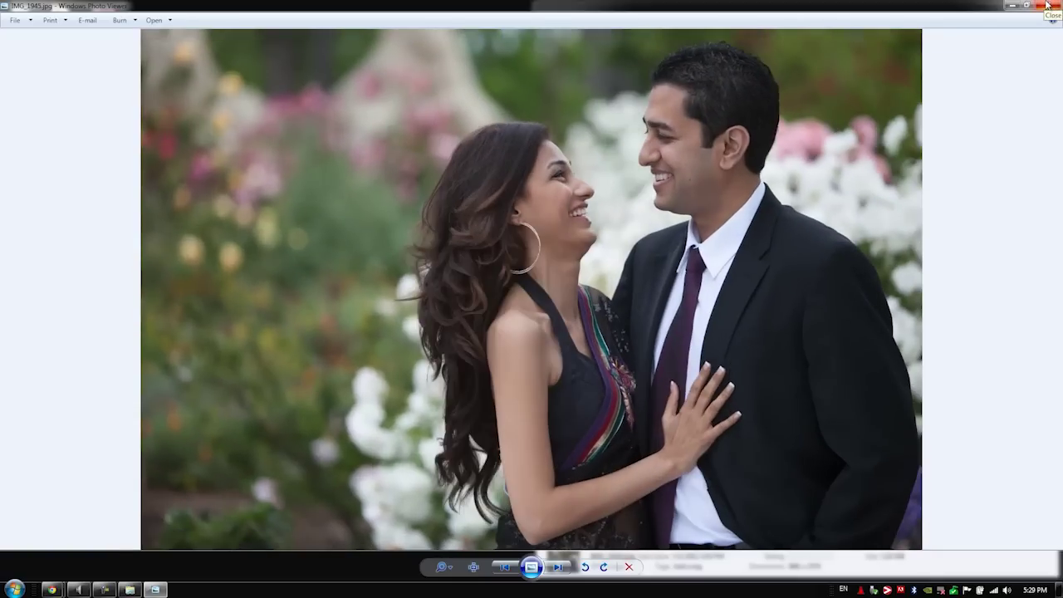
key("Right")
key("Right")
key("Right")
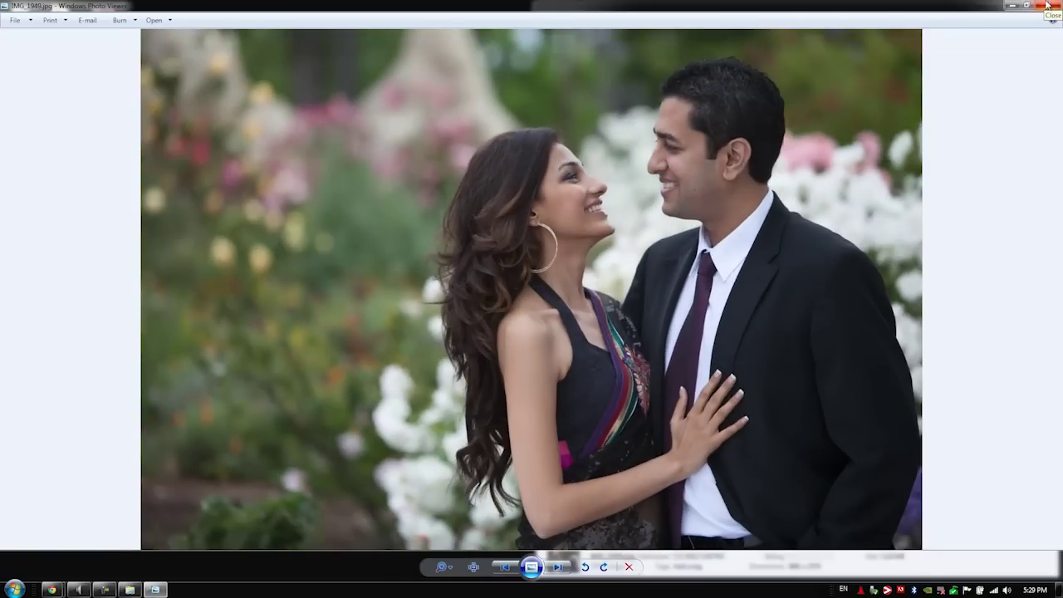
left_click(1047, 6)
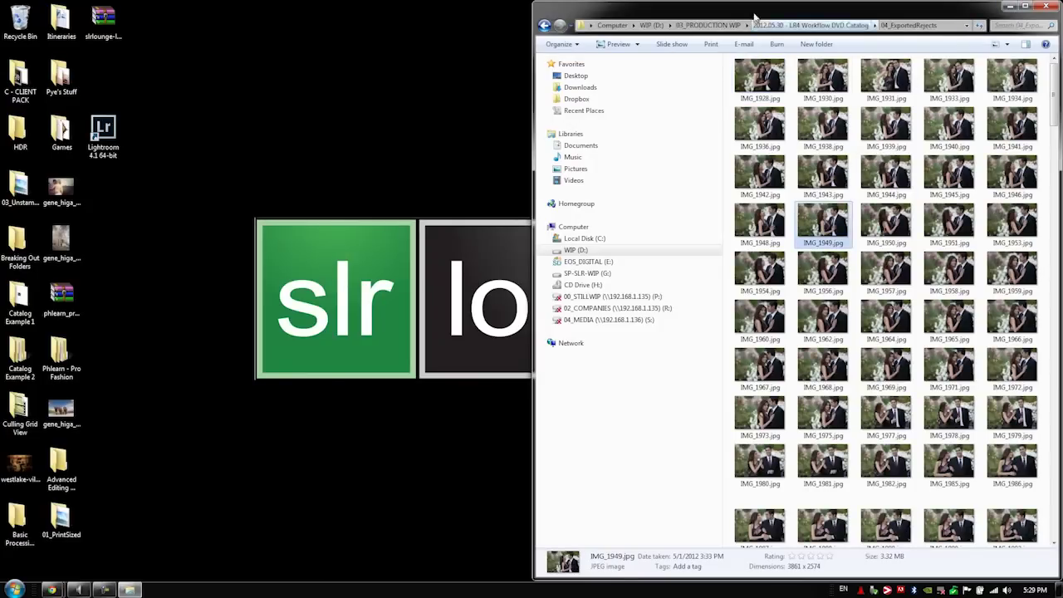
Step: Select IMG_1942.jpg, inspect CR2 files in 00_Originals, then go up to 03_PRODUCTION WIP
left_click(795, 161)
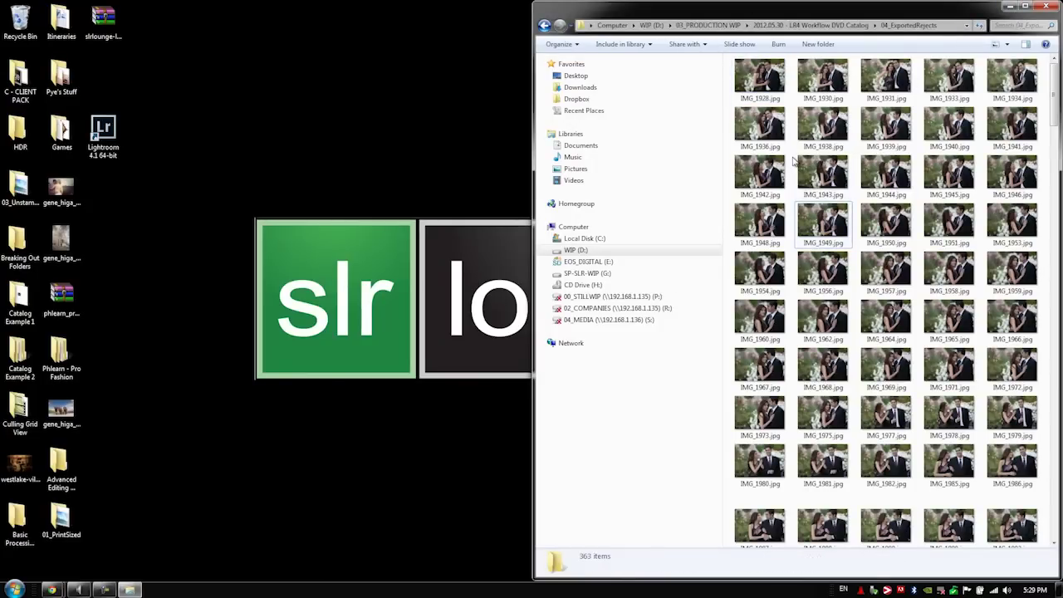
left_click(782, 166)
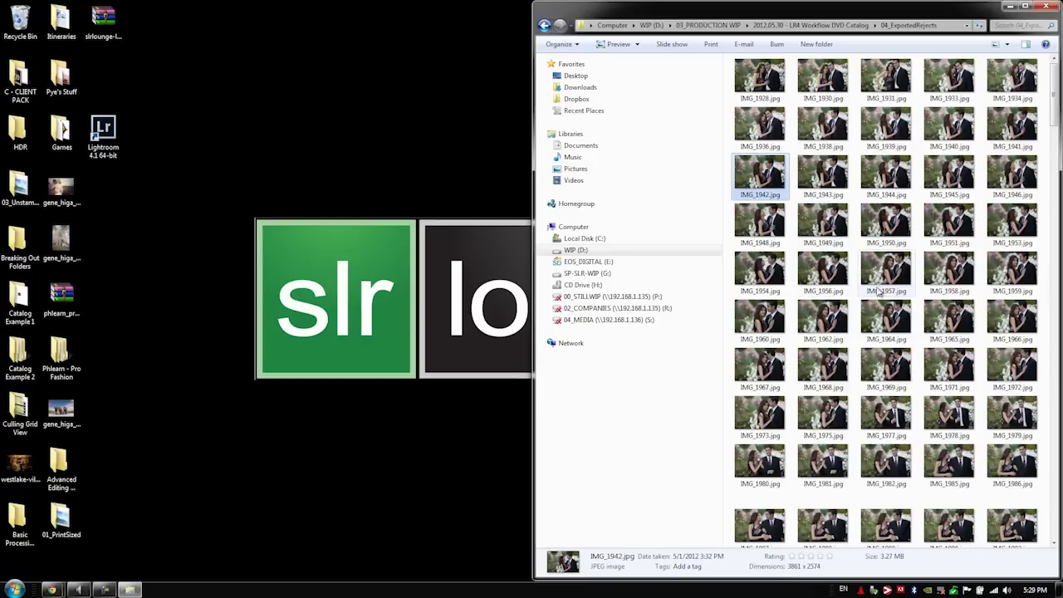
left_click(543, 26)
double_click(761, 76)
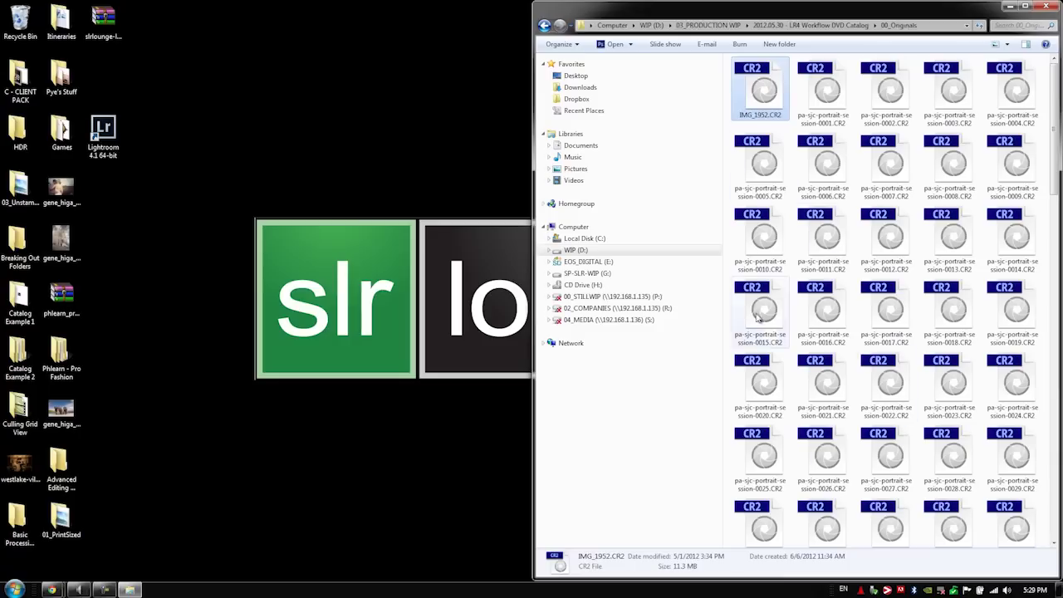
left_click(822, 311)
left_click(836, 396)
left_click(822, 312)
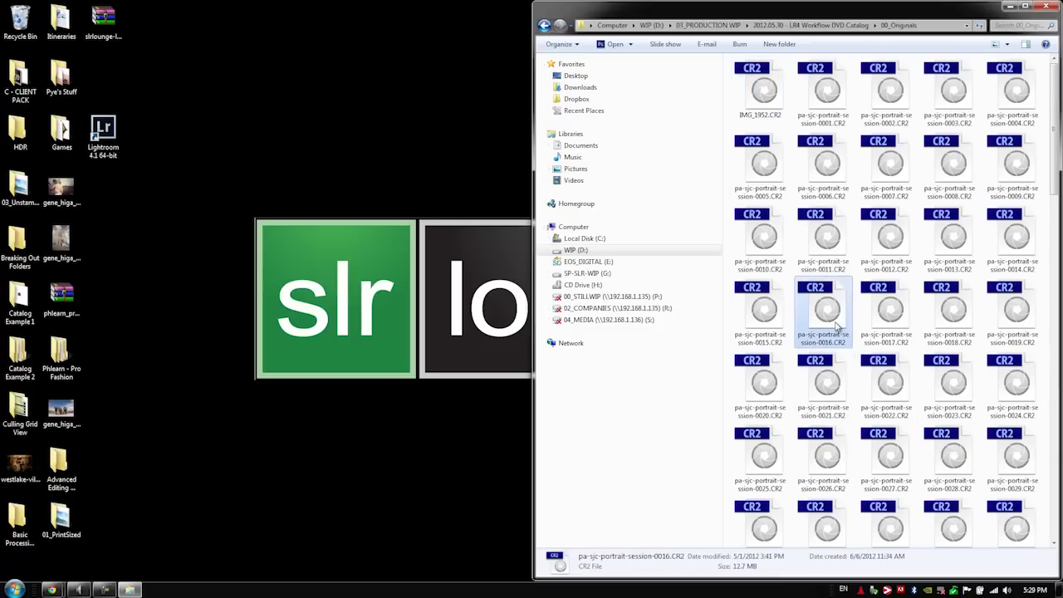
left_click(544, 26)
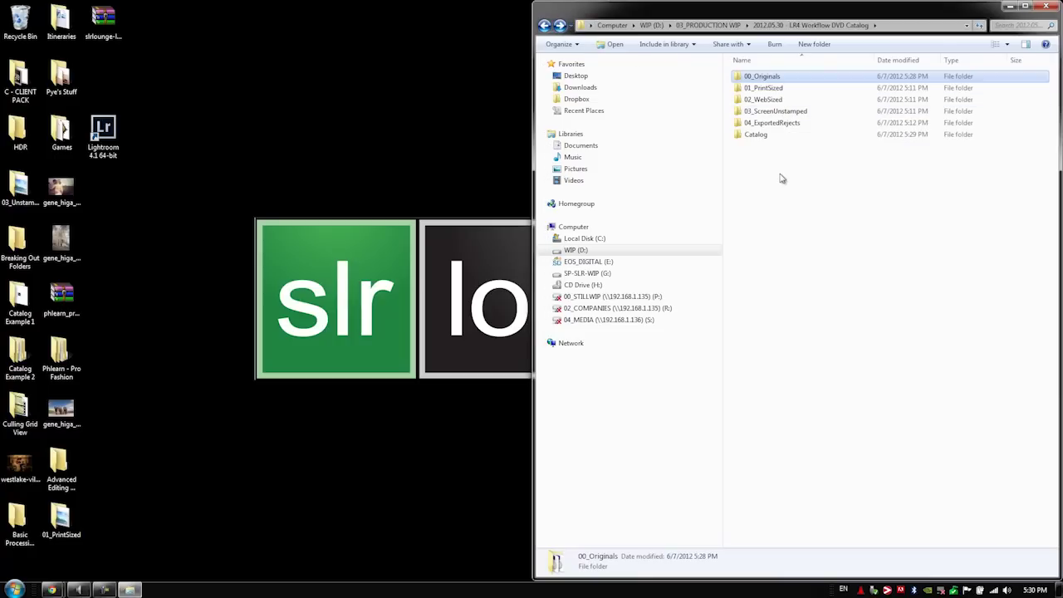
left_click(543, 26)
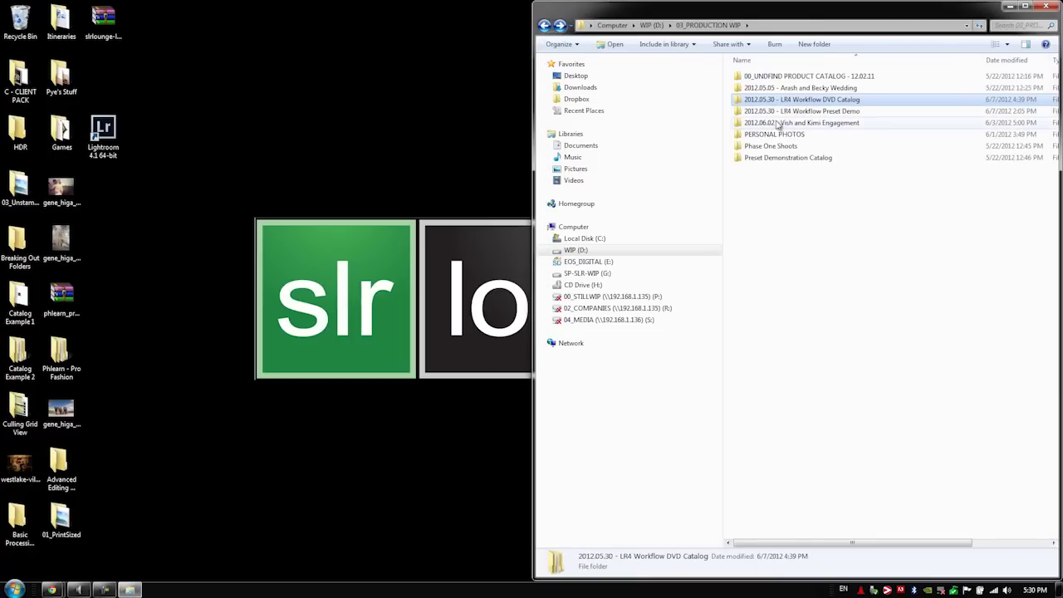
Step: Append ' - Archived' to the LR4 Workflow DVD Catalog folder name
left_click(843, 101)
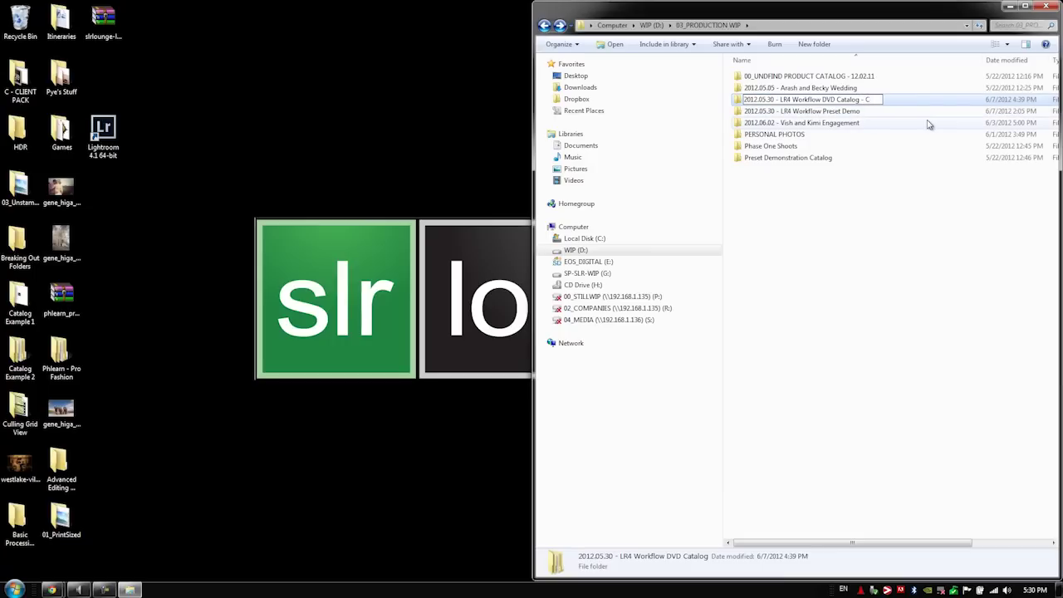
type("- Archived")
key("Return")
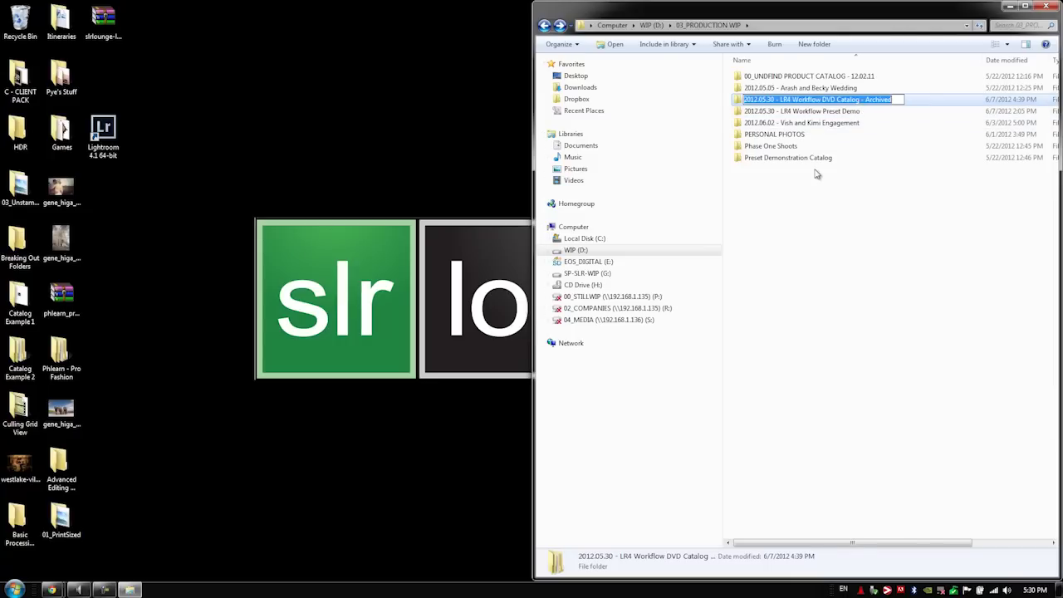
Step: Open the Archived folder, check 01_PrintSized, return, and maximize Explorer showing six subfolders
double_click(839, 101)
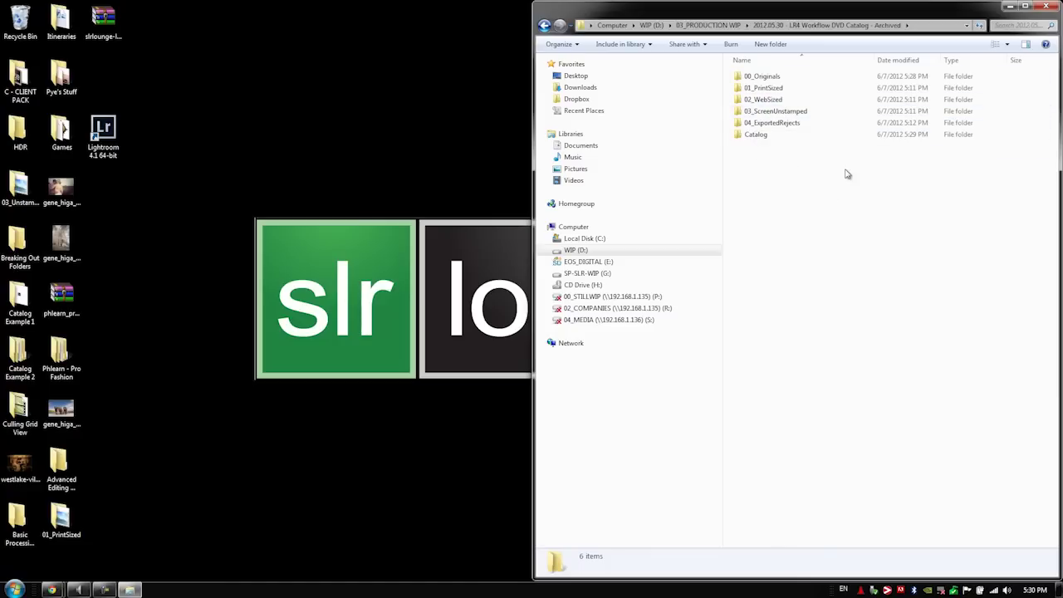
double_click(768, 88)
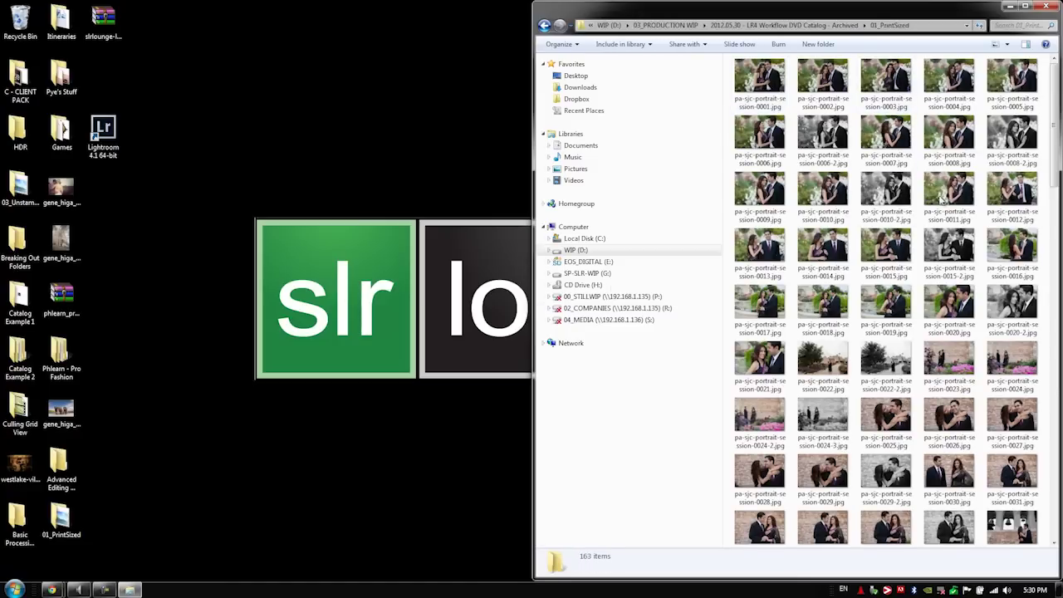
left_click(544, 25)
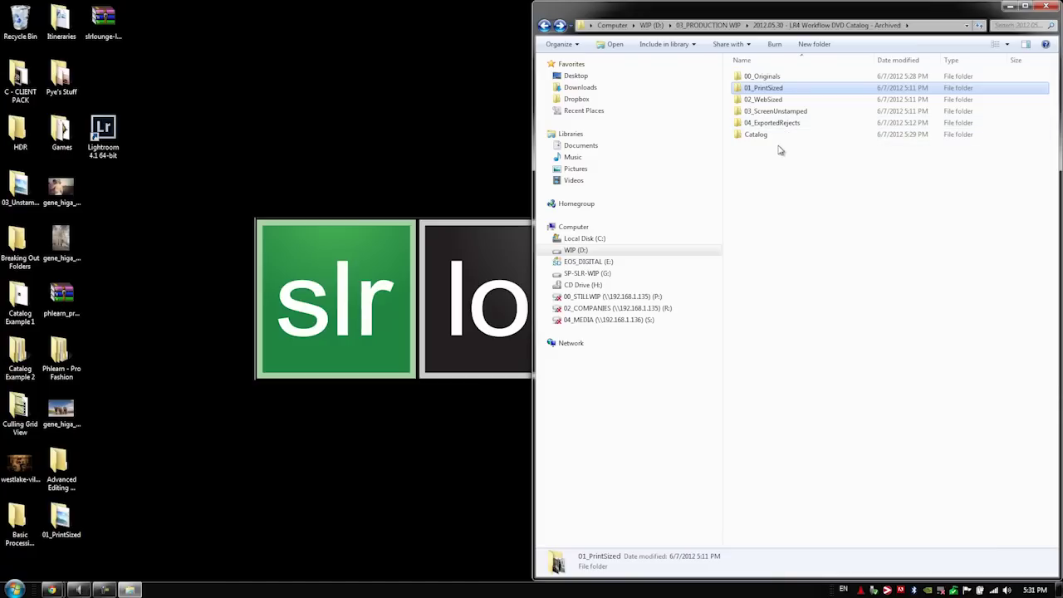
mouse_move(784, 142)
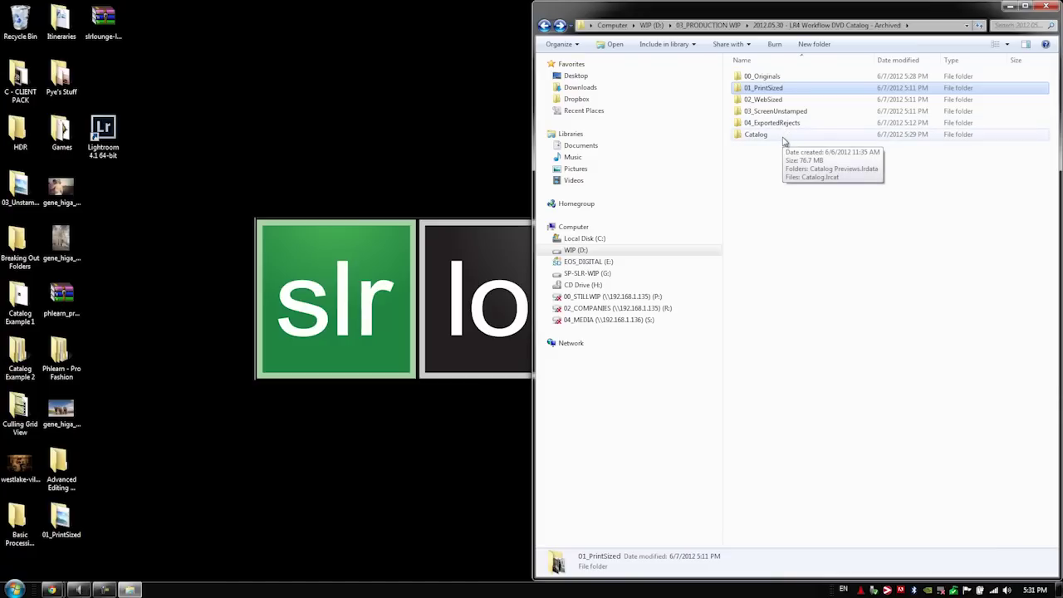
left_click(1026, 6)
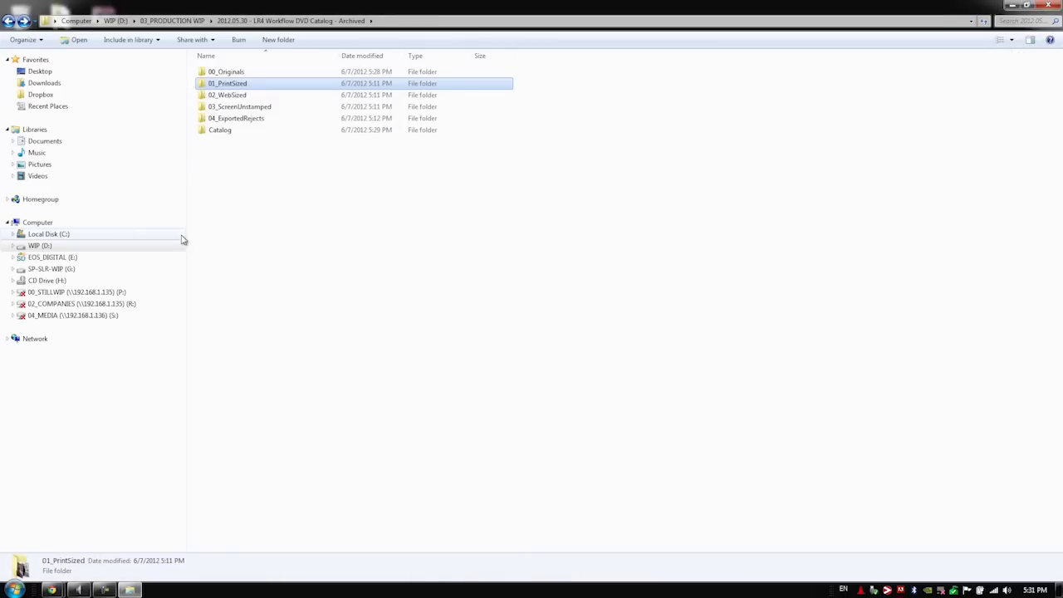
left_click(226, 220)
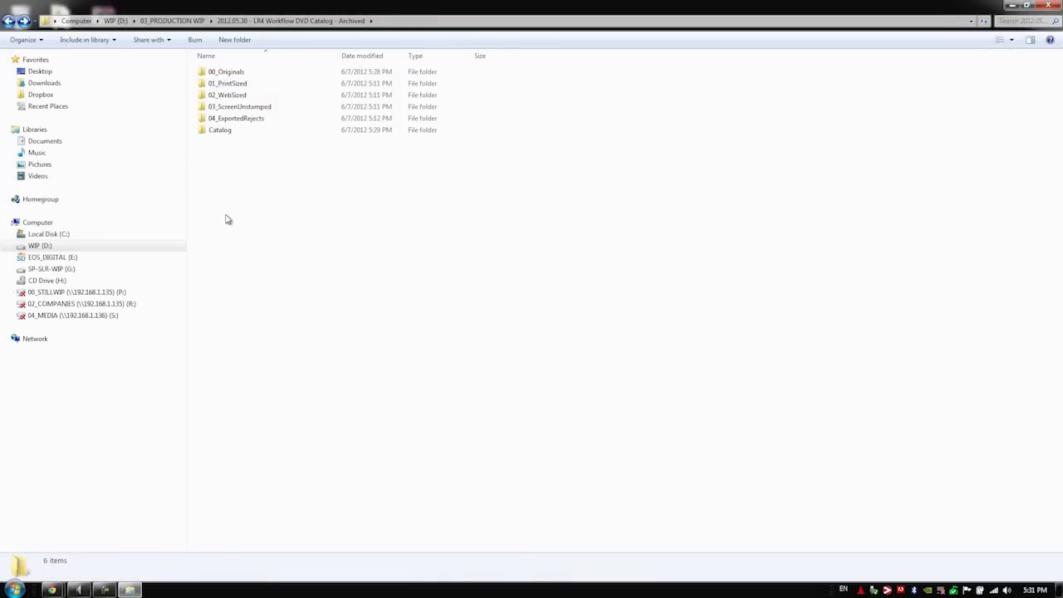